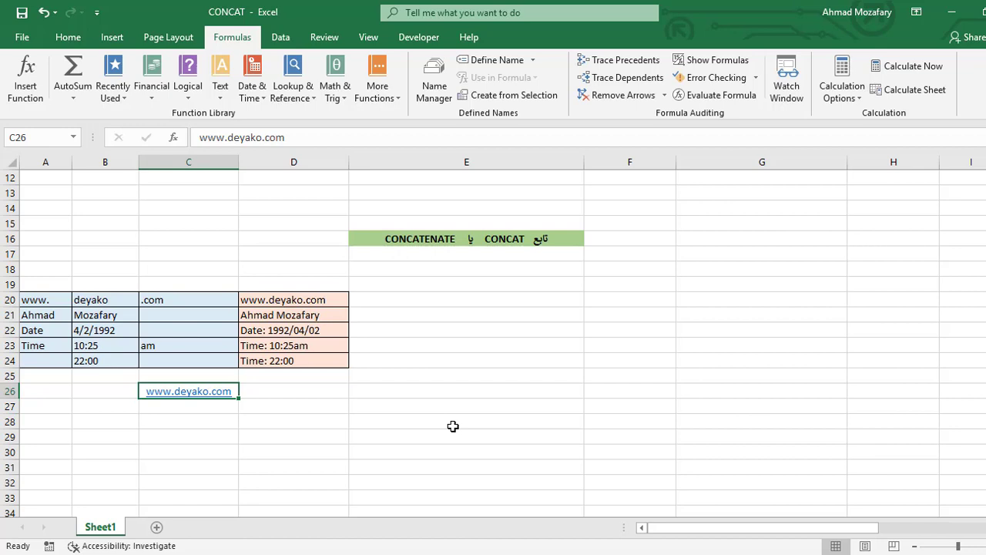
pyautogui.click(222, 89)
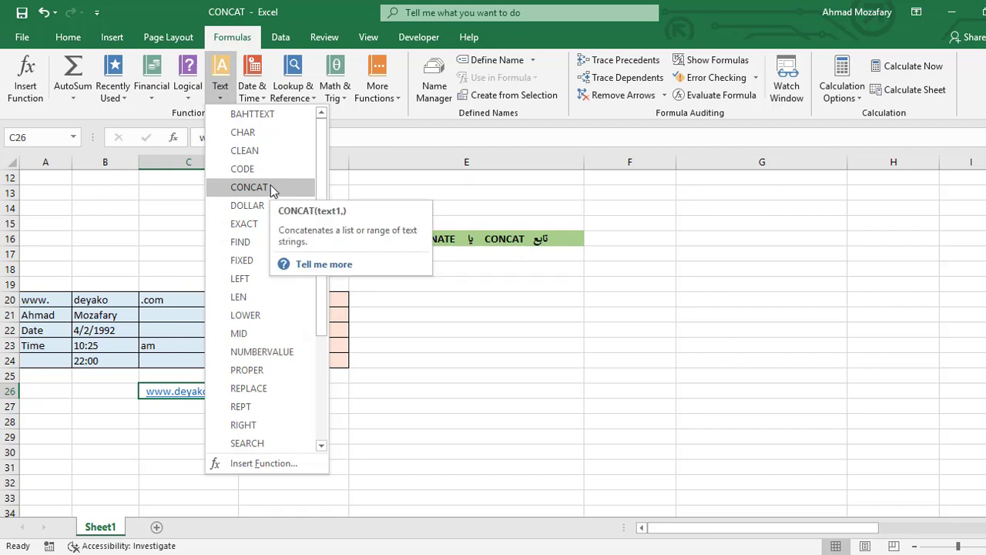
pyautogui.click(451, 300)
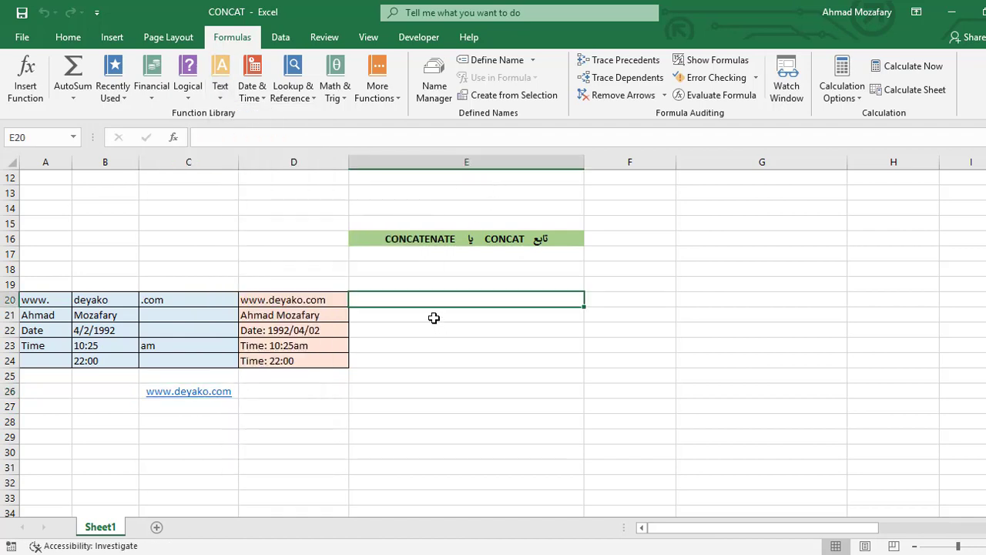
pyautogui.click(430, 313)
pyautogui.click(433, 300)
pyautogui.write('=')
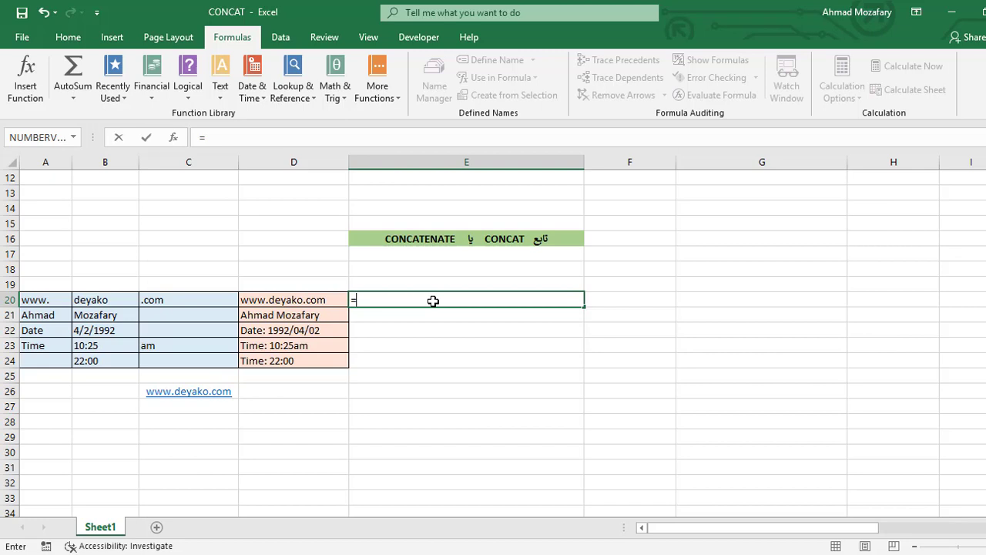
pyautogui.write('concat')
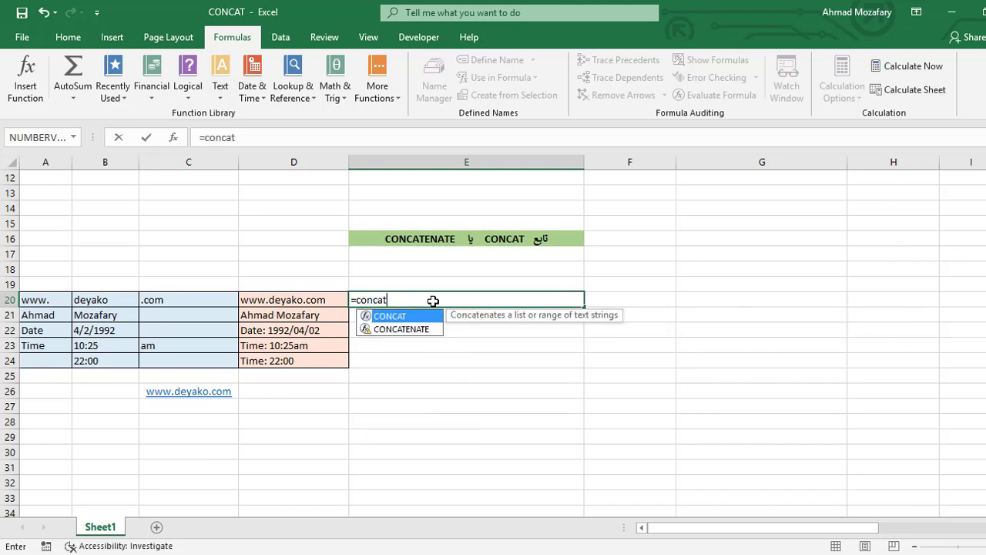
pyautogui.write('(')
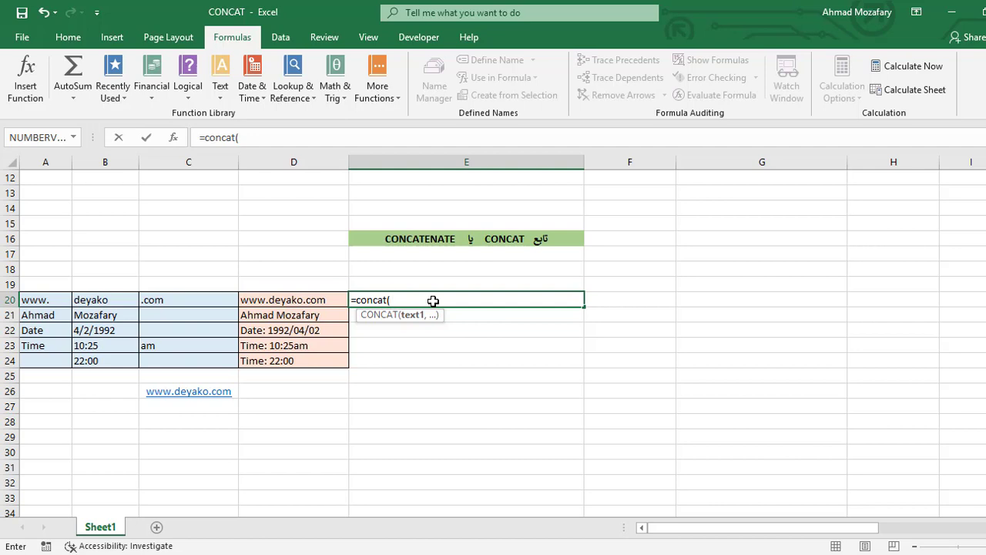
pyautogui.write('a')
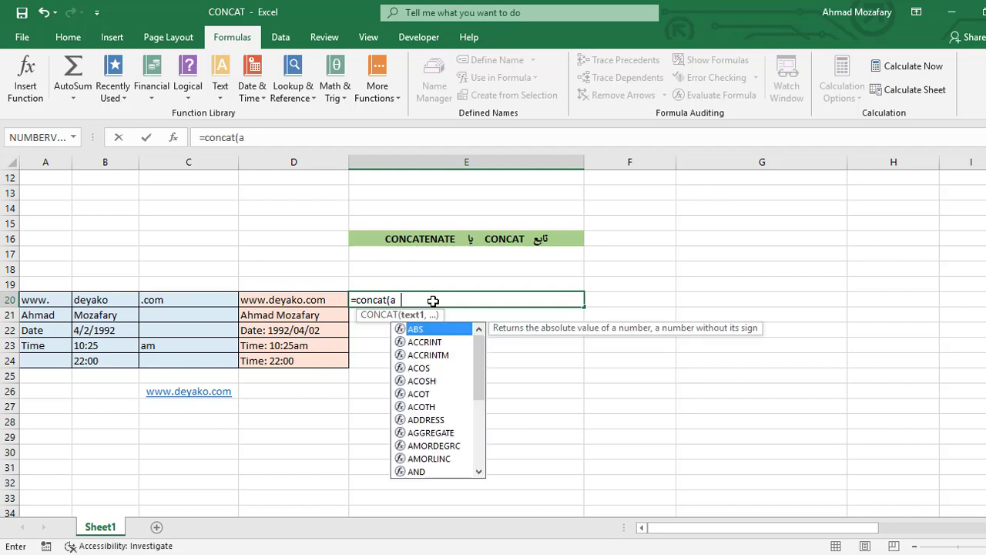
pyautogui.write('20')
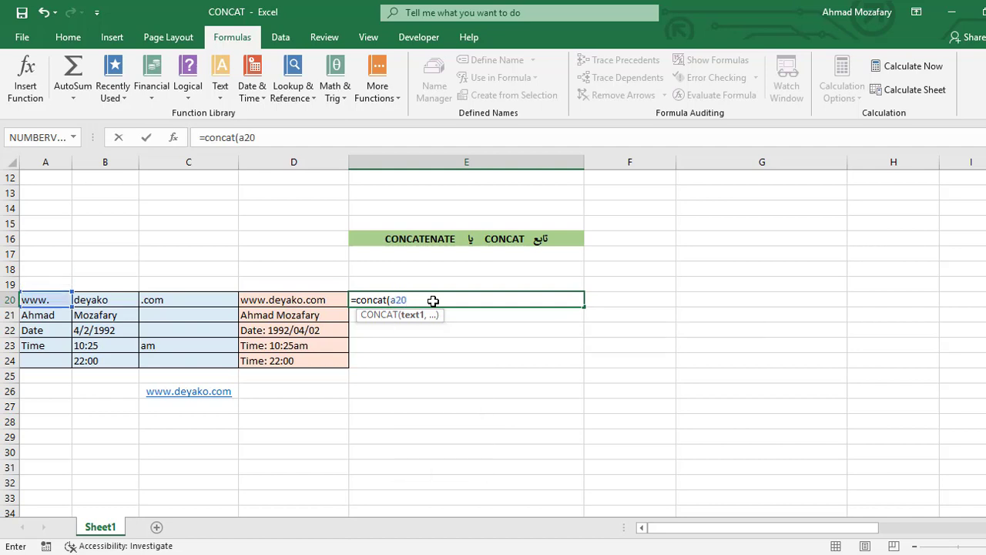
pyautogui.write(',')
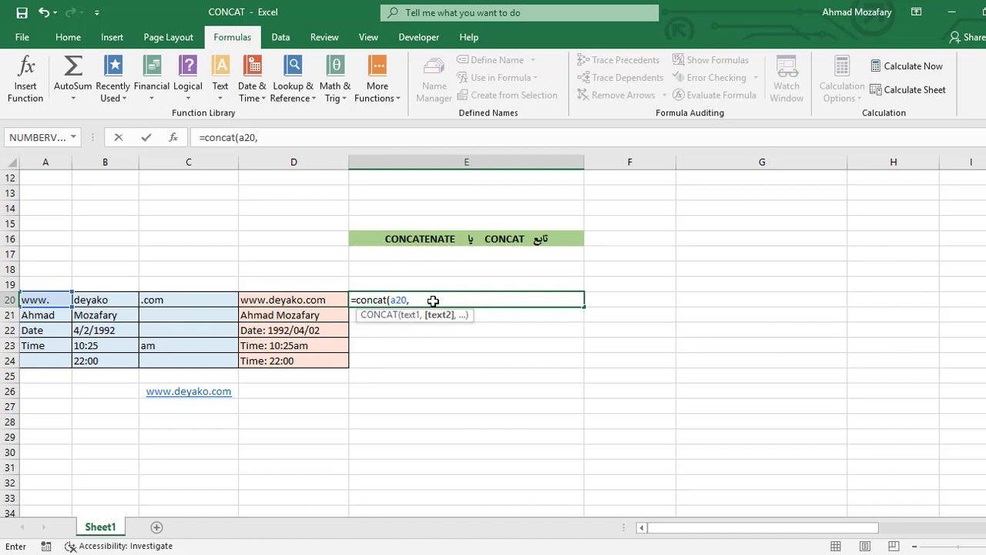
pyautogui.write('b20')
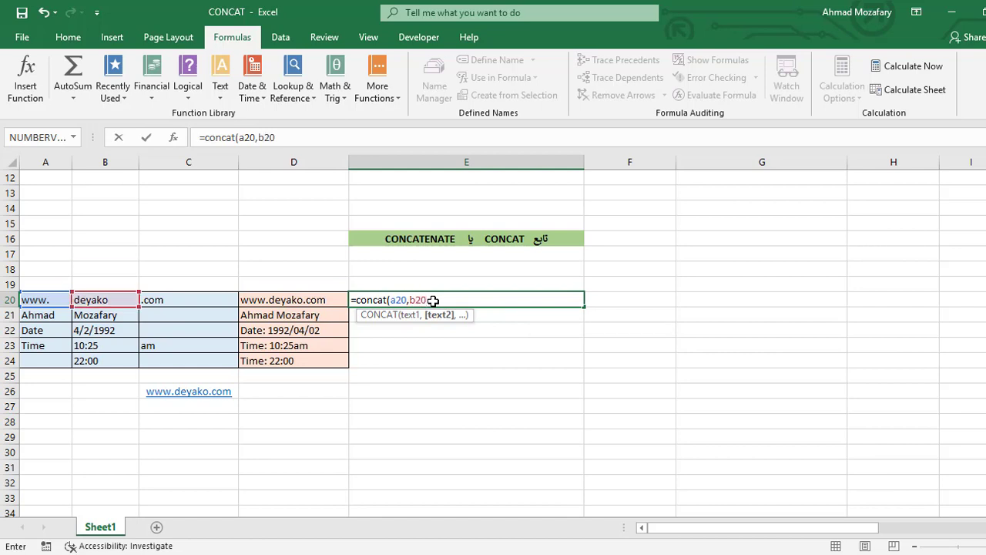
pyautogui.write(',')
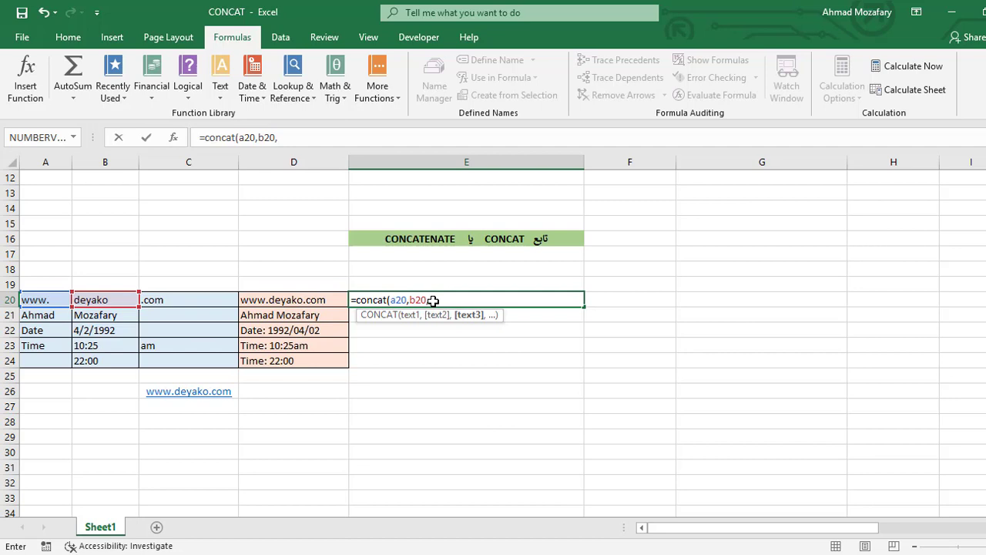
pyautogui.write('c20')
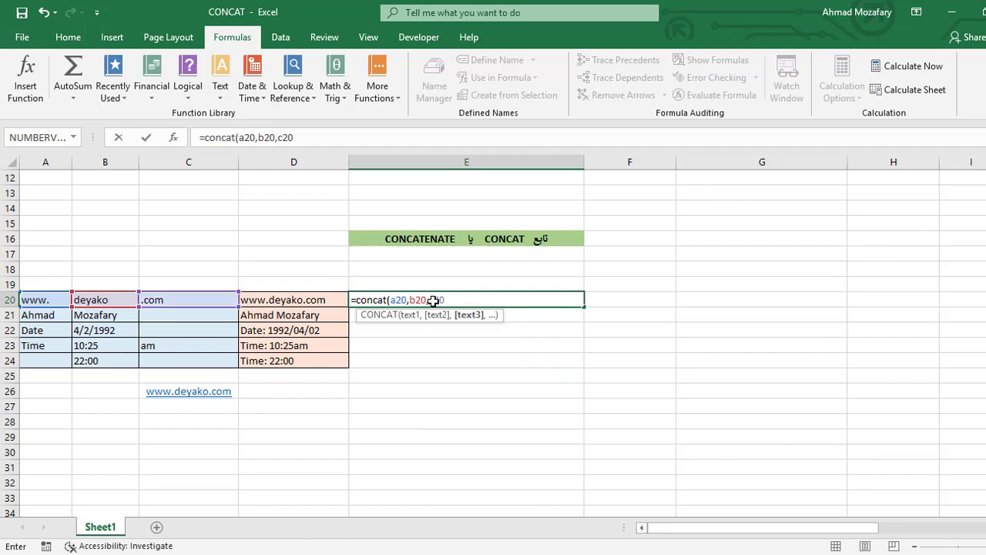
pyautogui.write(')')
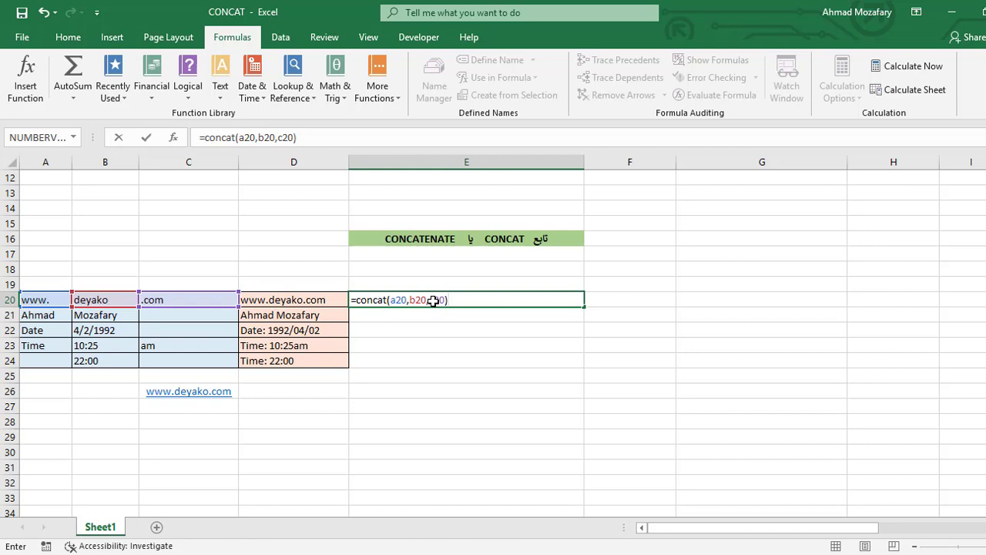
pyautogui.press('Return')
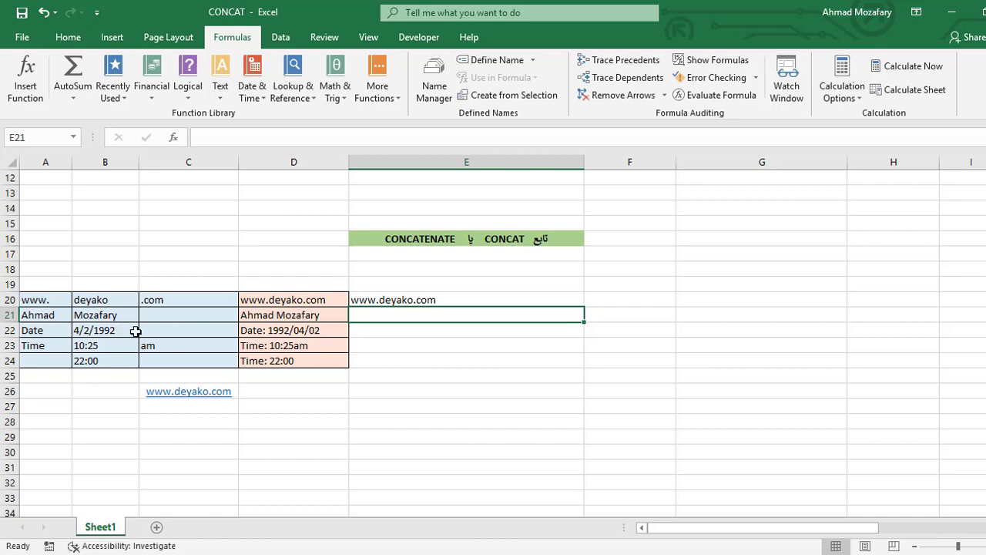
# Enter =CONCATENATE(A21,B21) in E21, joining the first and last name without a space.
pyautogui.write('=')
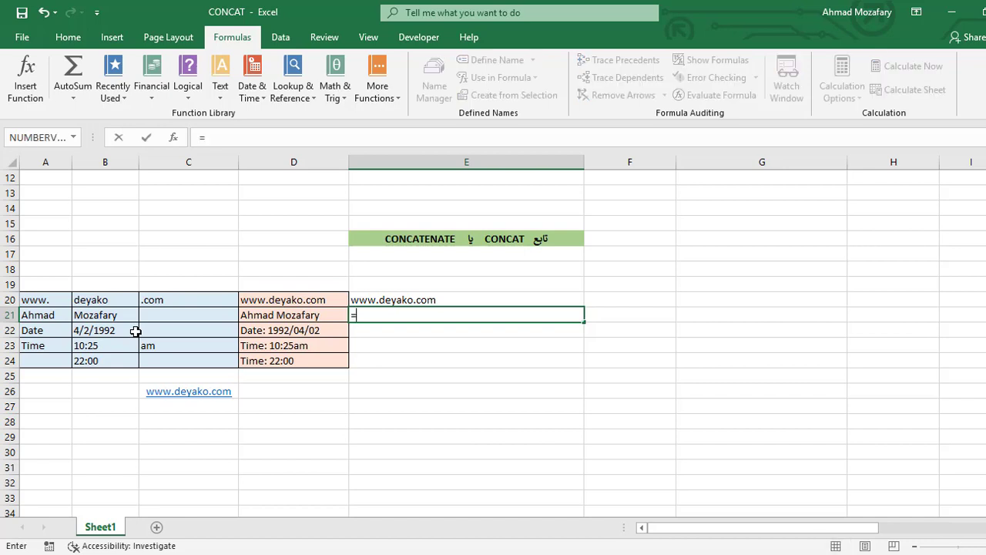
pyautogui.write('concat')
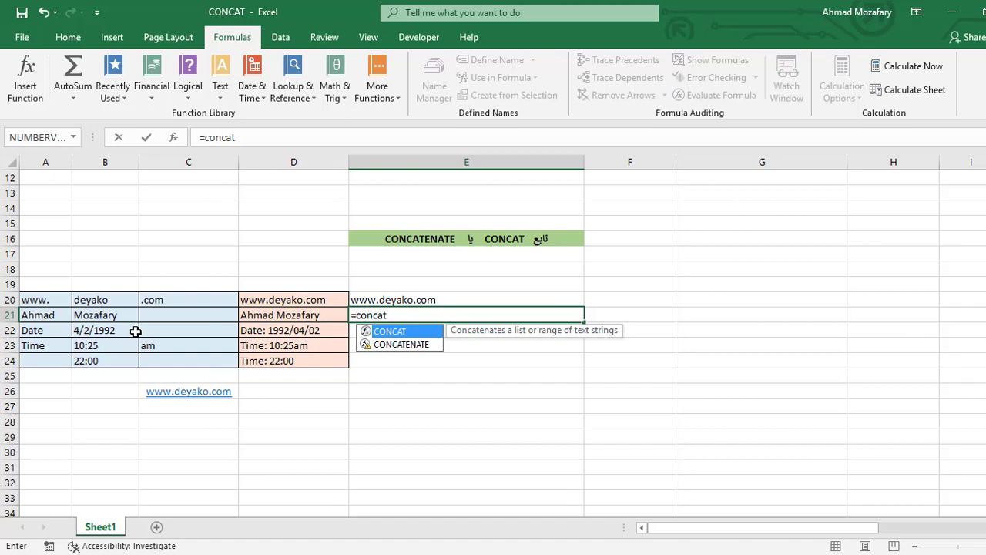
pyautogui.write('enate')
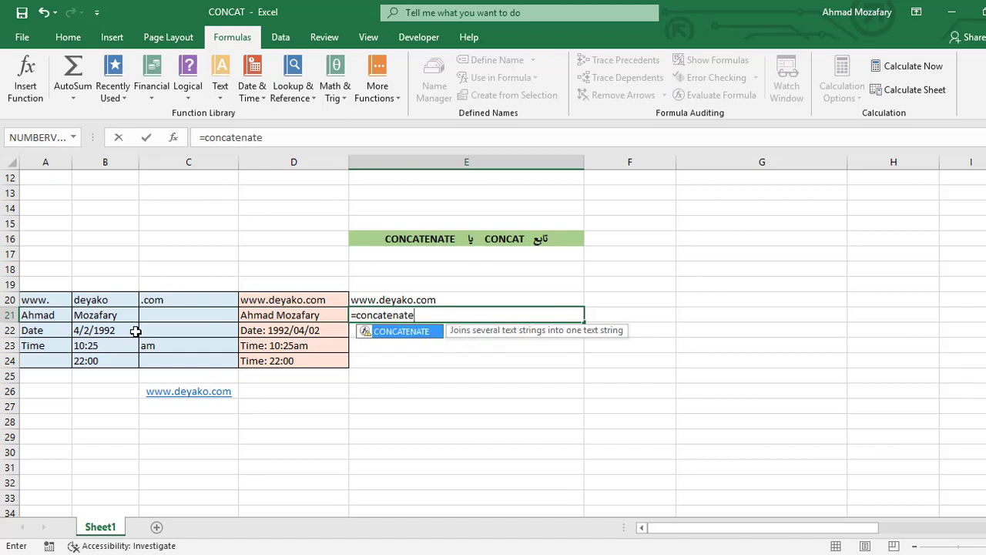
pyautogui.write('(')
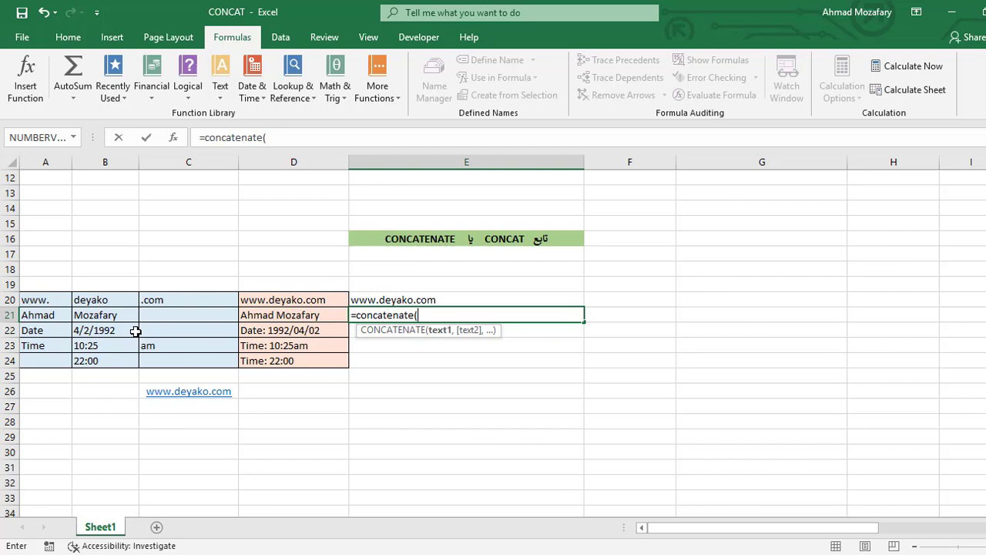
pyautogui.write('a21')
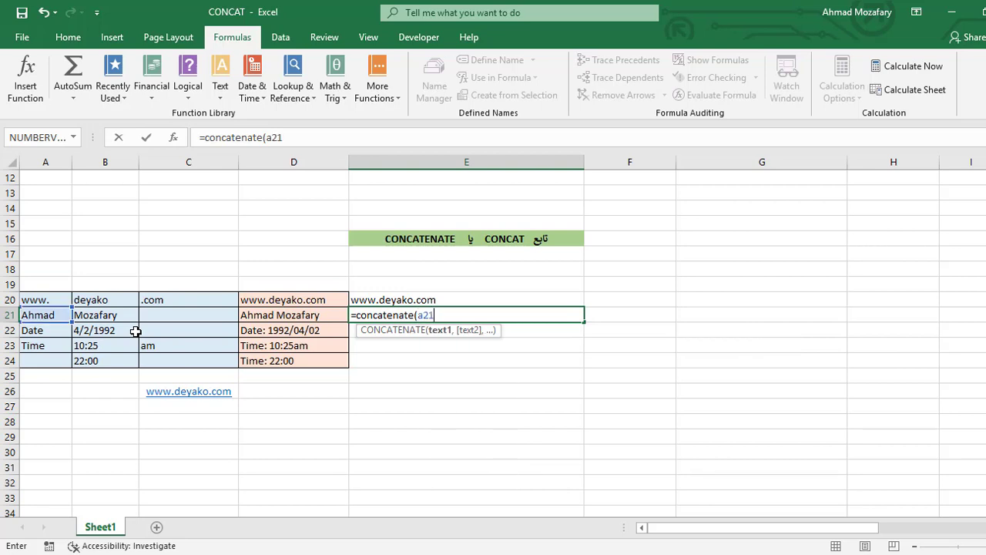
pyautogui.write(',')
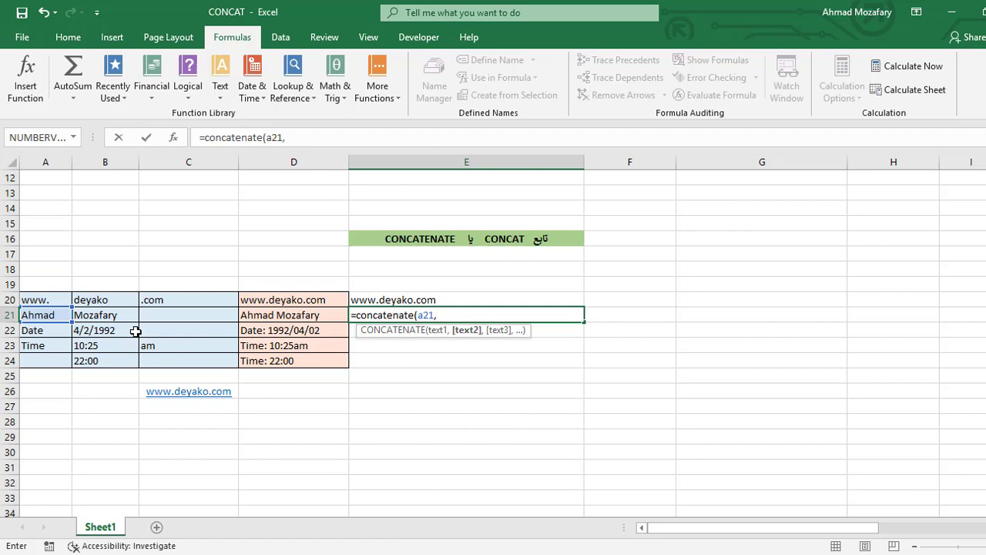
pyautogui.write('a')
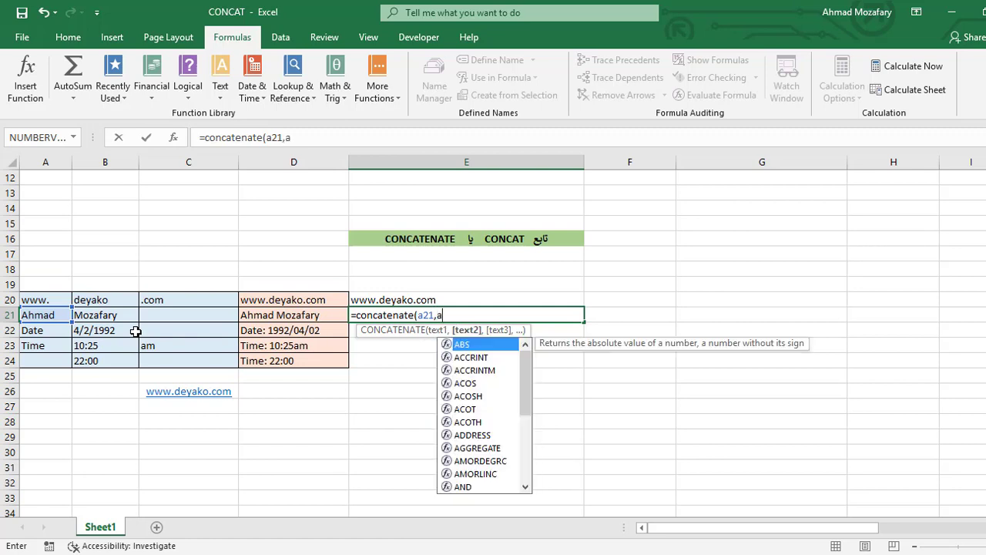
pyautogui.press('BackSpace')
pyautogui.write('b21)')
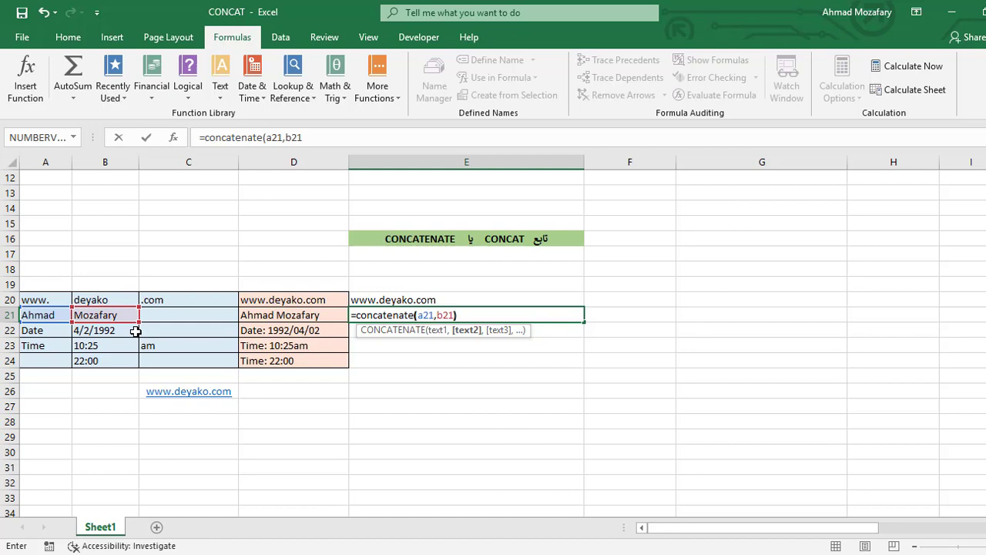
pyautogui.press('Return')
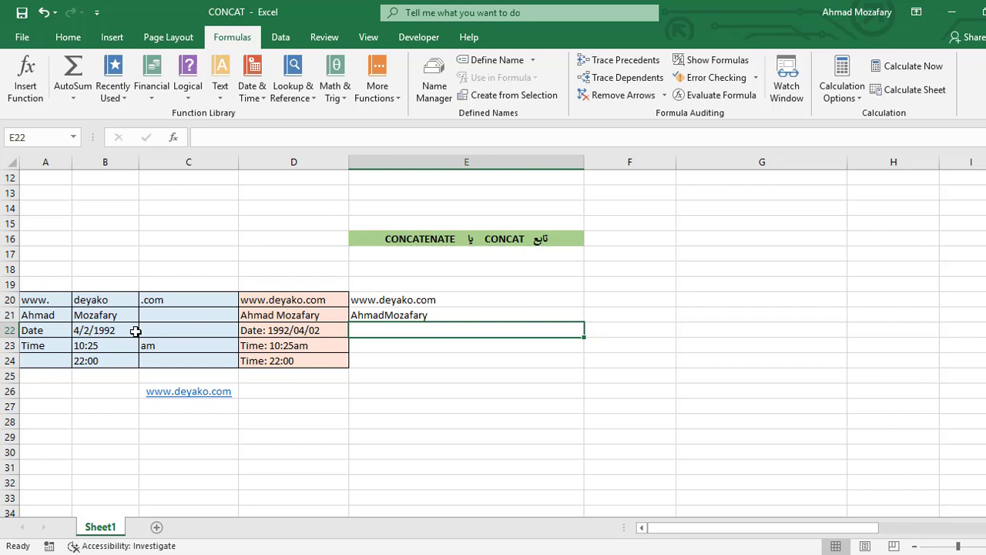
pyautogui.press('Up')
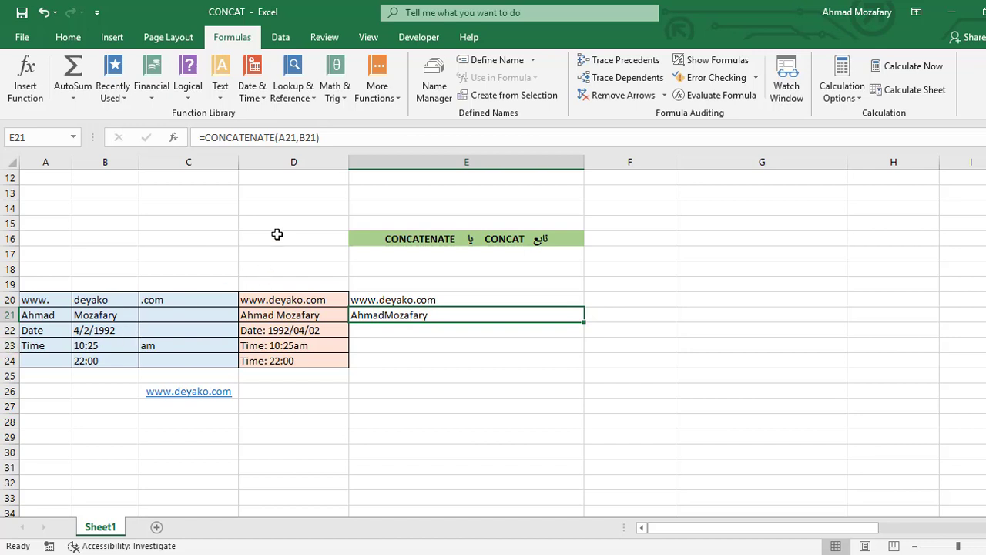
# Add a " " argument between A21 and B21 in E21's formula to space the names.
pyautogui.click(308, 139)
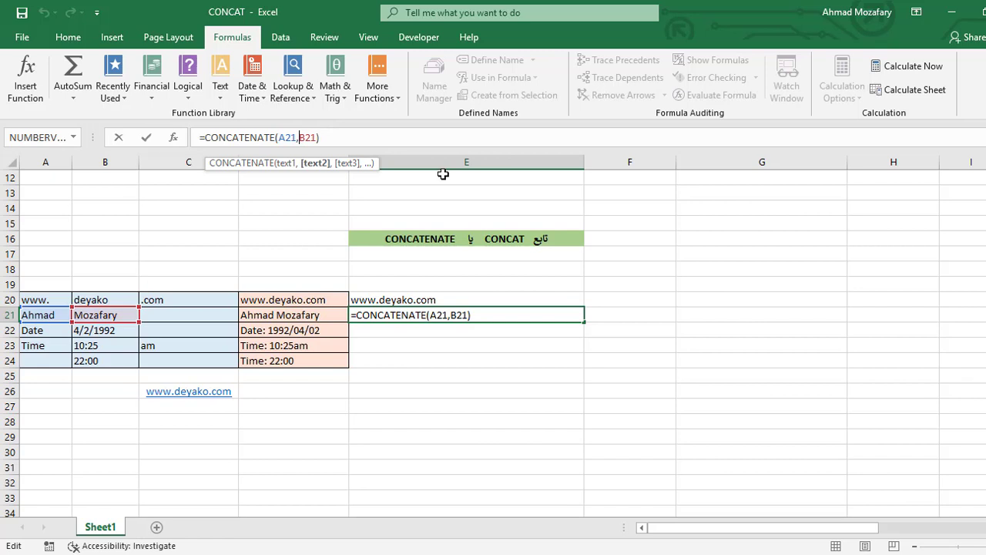
pyautogui.write('"')
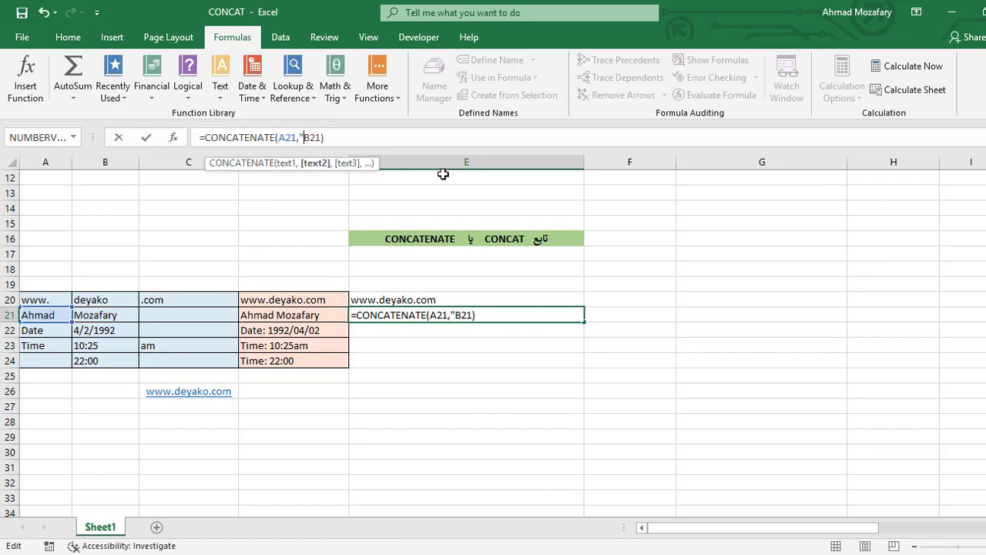
pyautogui.write(' "')
pyautogui.write(',')
pyautogui.press('Return')
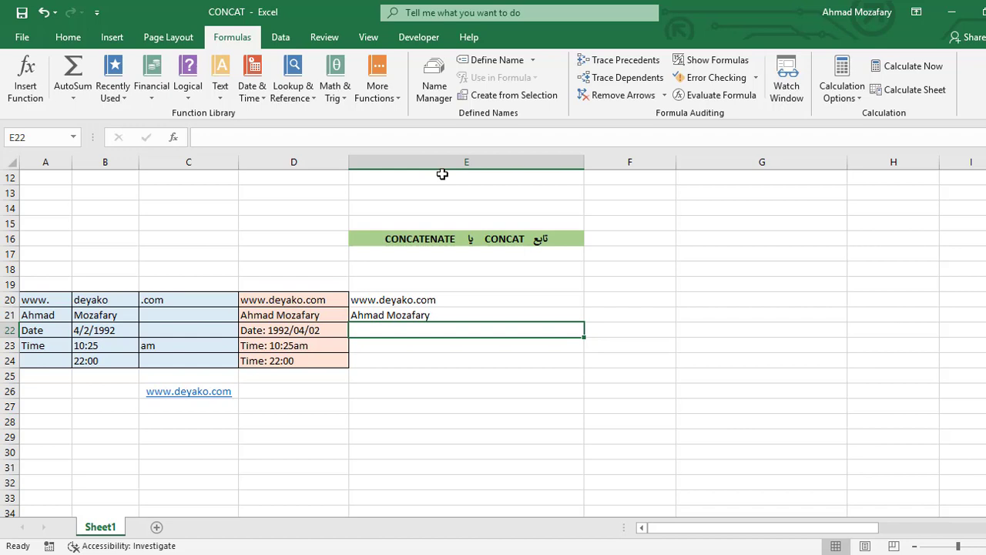
# Enter =CONCAT(A22,B22) in E22, which returns Date33696.
pyautogui.write('=co')
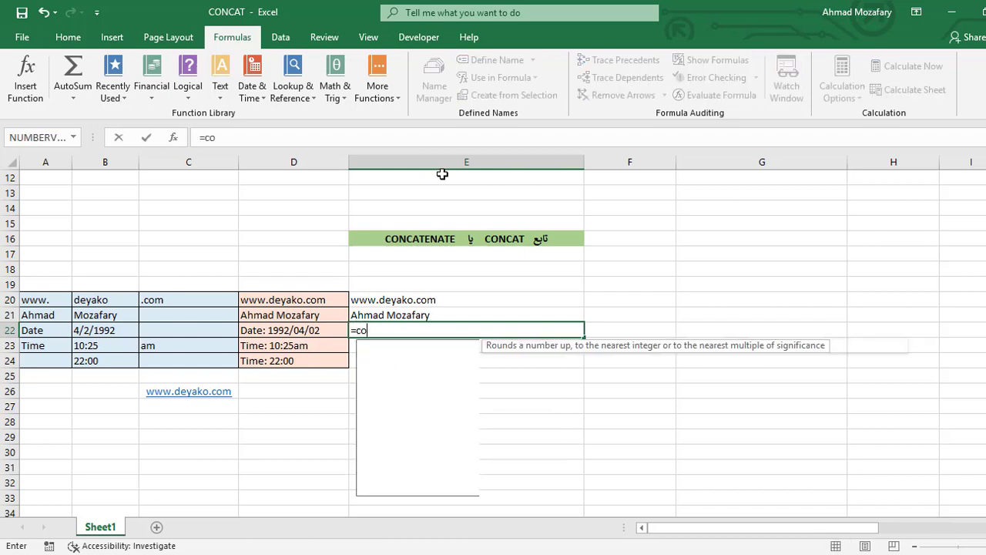
pyautogui.write('ncat(')
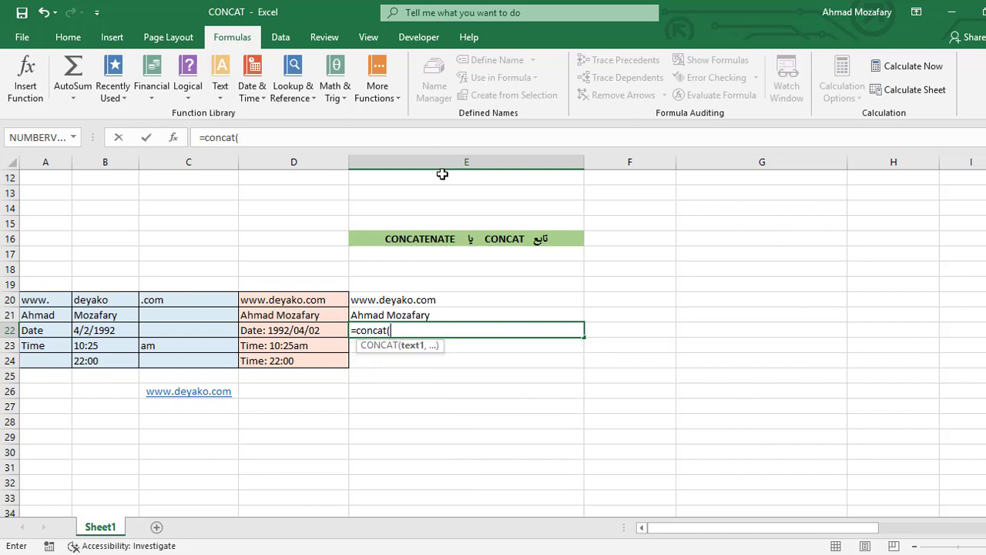
pyautogui.write('a22')
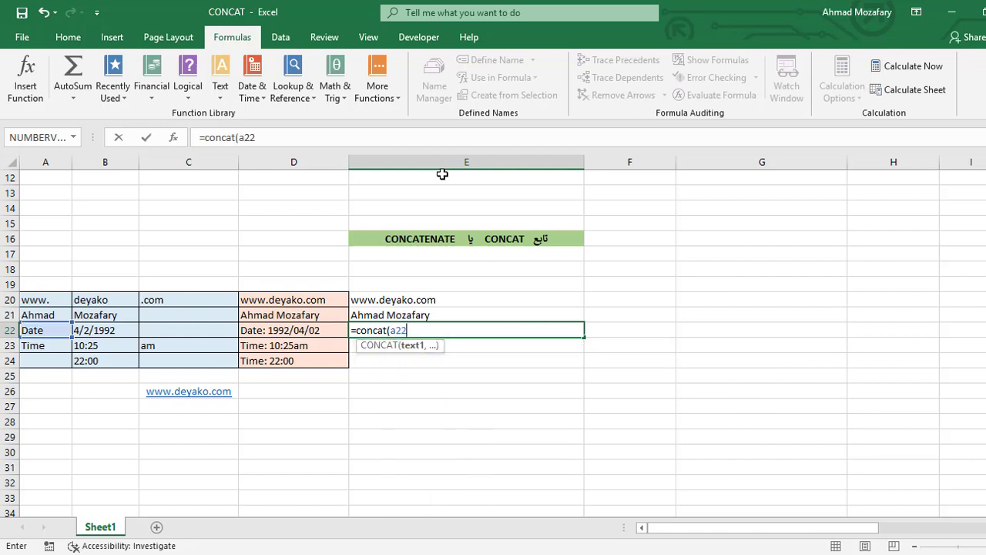
pyautogui.write(',')
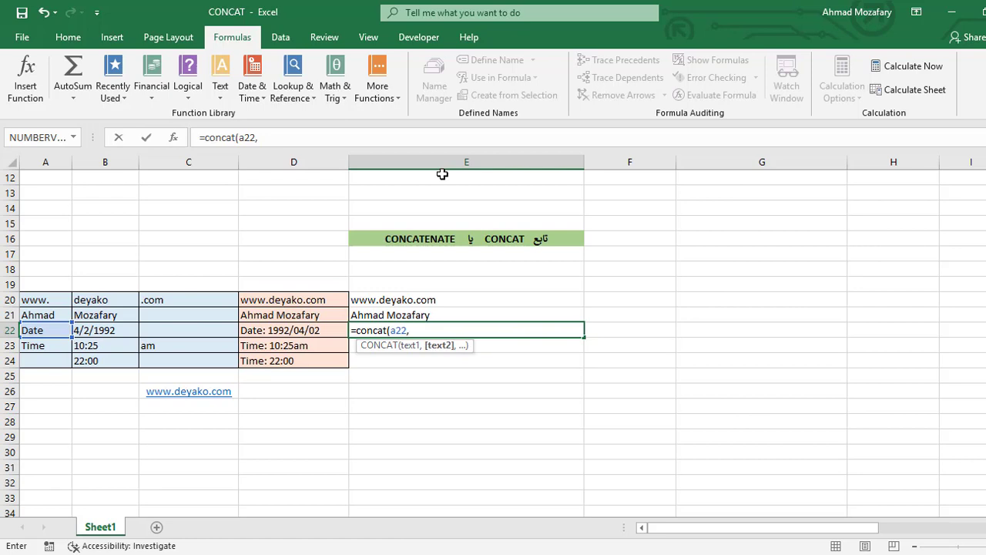
pyautogui.write('b22')
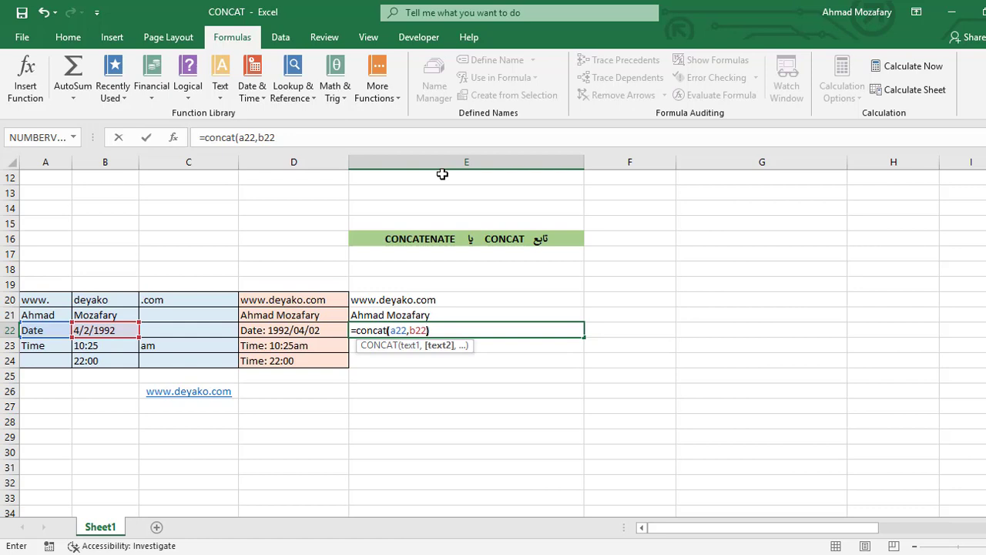
pyautogui.write(')')
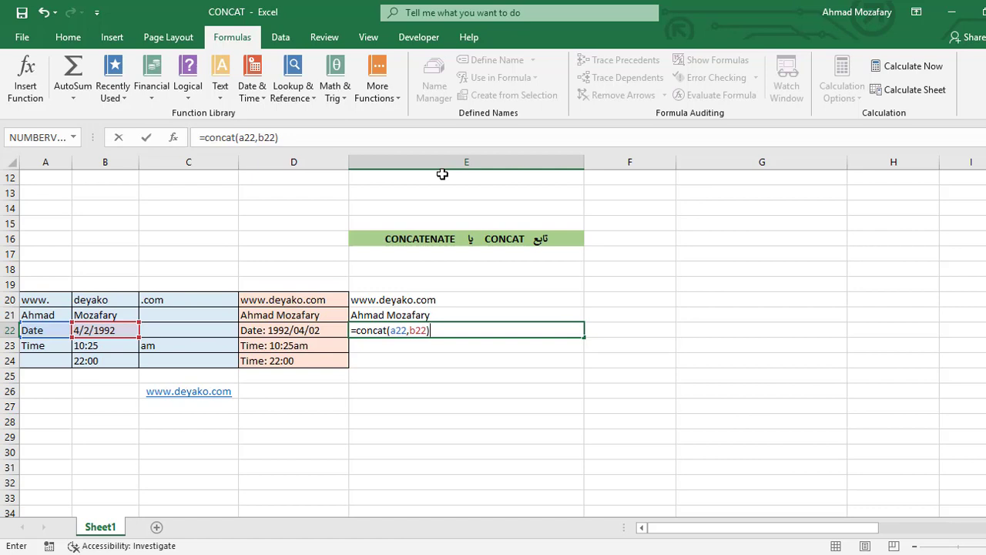
pyautogui.press('Return')
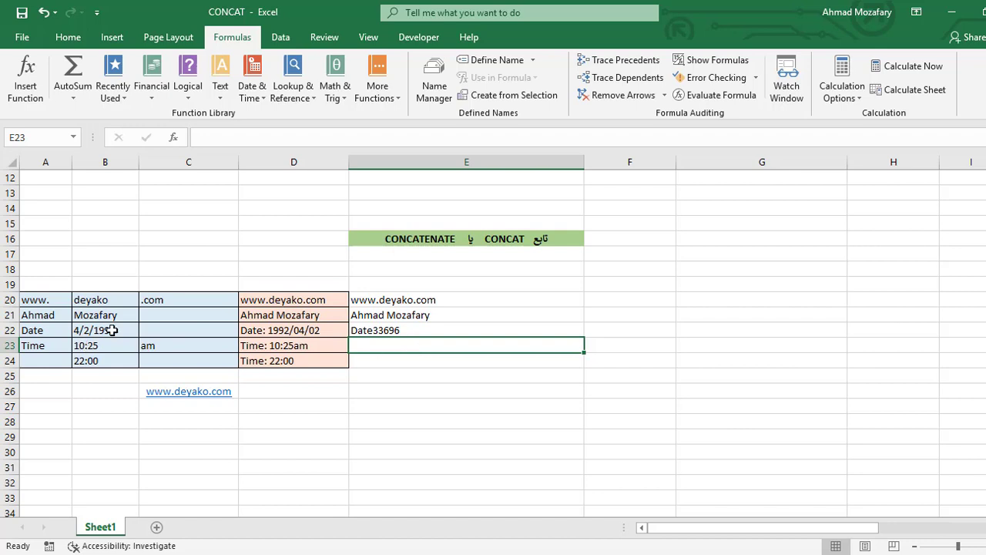
# Wrap B22 in E22's formula as TEXT(B22,"yyyy/mm/dd") to format the date.
pyautogui.click(471, 330)
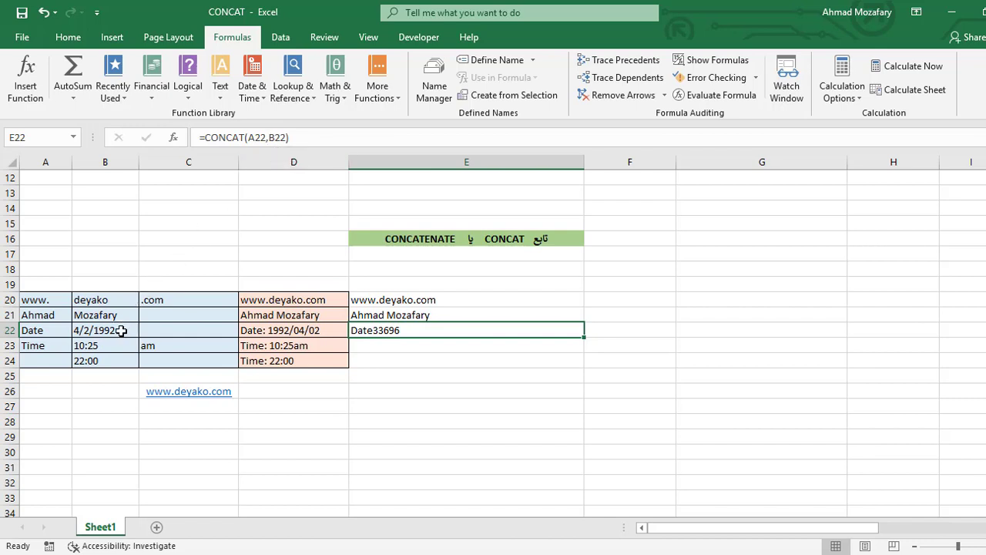
pyautogui.click(268, 136)
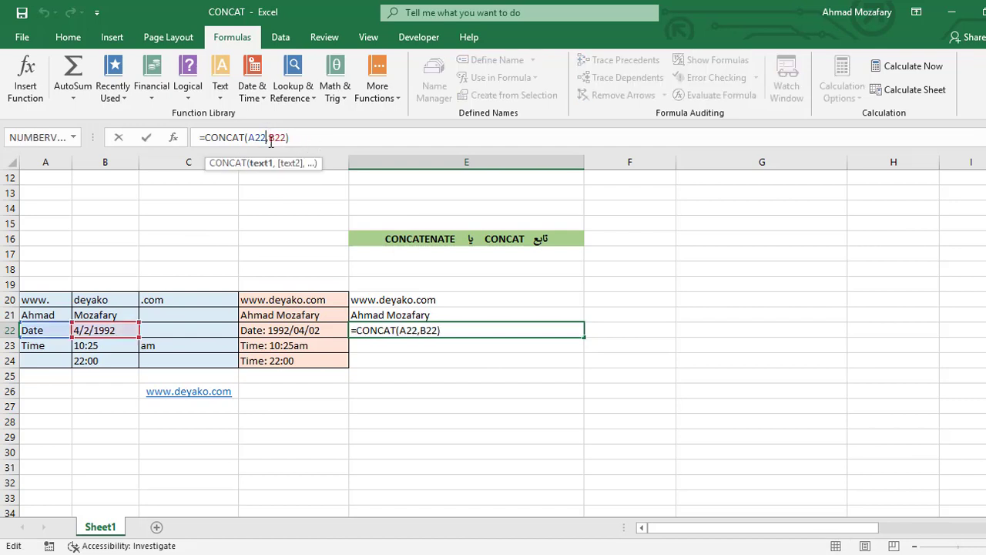
pyautogui.click(270, 138)
pyautogui.write('text')
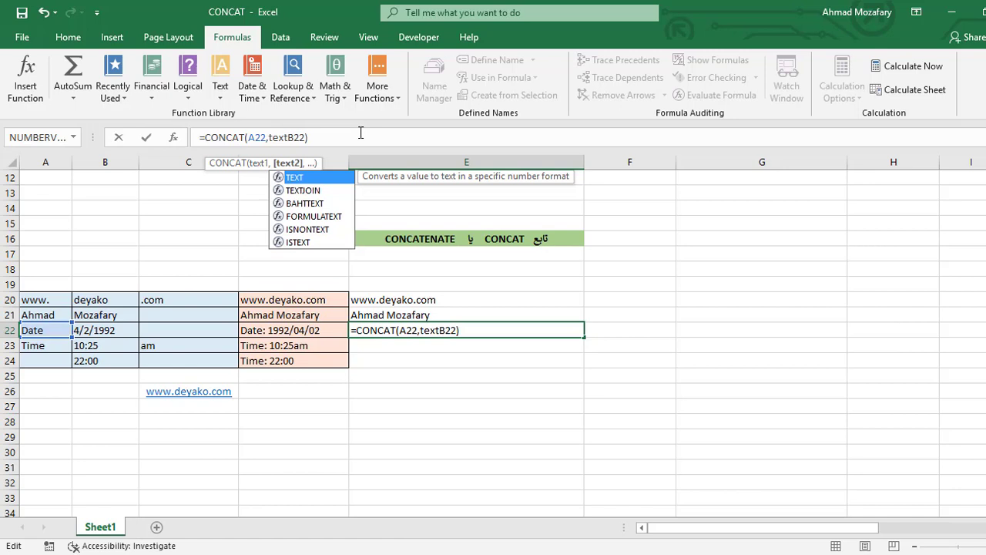
pyautogui.write('(')
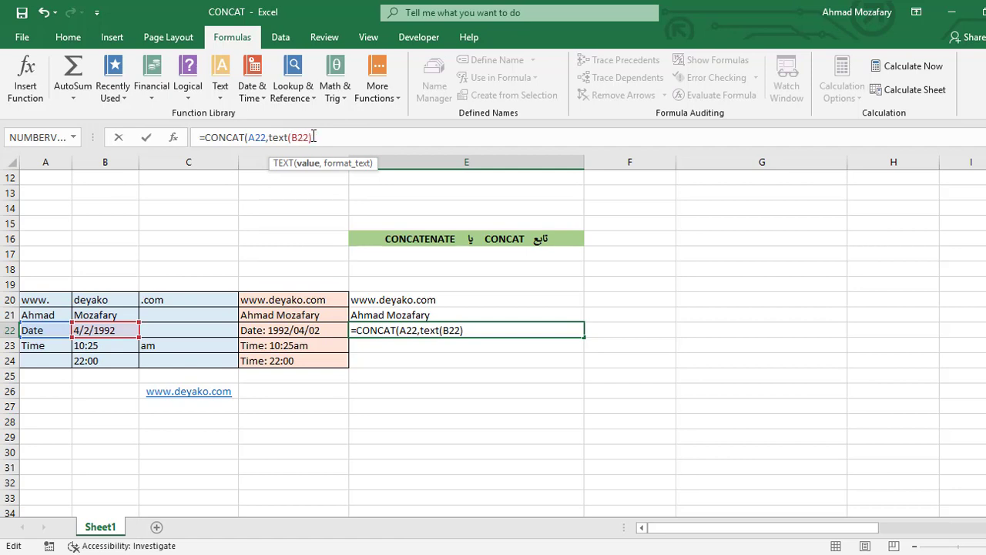
pyautogui.write(',')
pyautogui.write('"')
pyautogui.write('yyy')
pyautogui.write('y')
pyautogui.write('/')
pyautogui.write('mm')
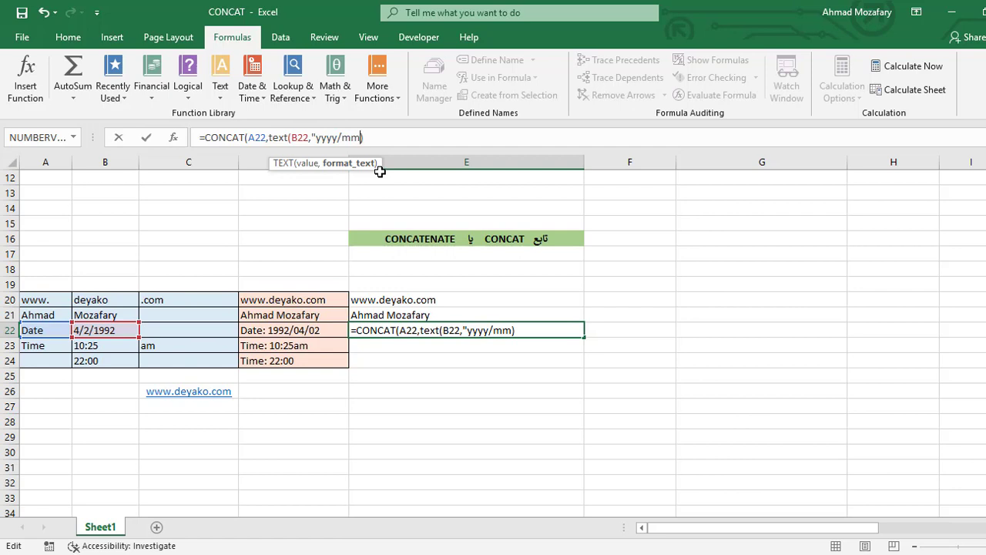
pyautogui.write('/')
pyautogui.write('dd')
pyautogui.write('"')
pyautogui.click(405, 140)
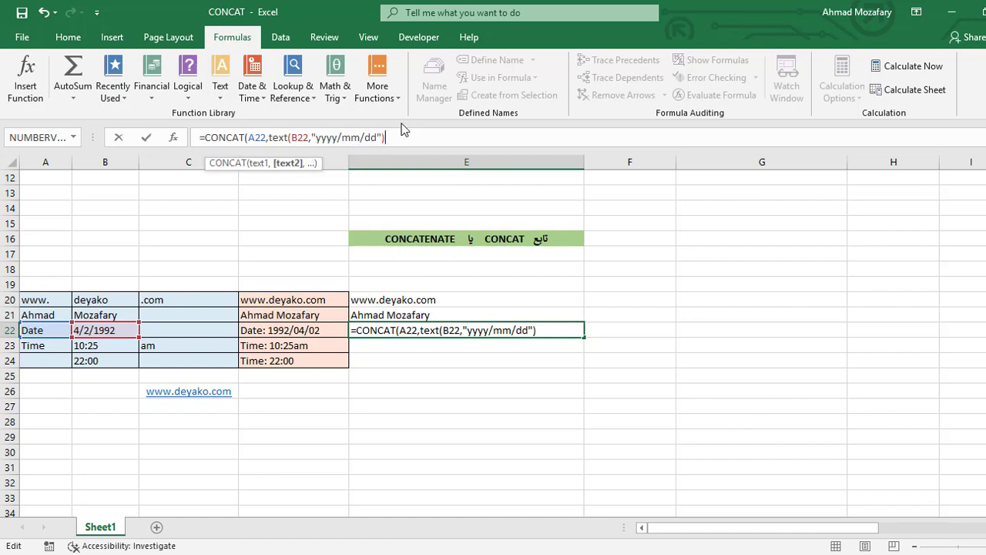
pyautogui.write(')')
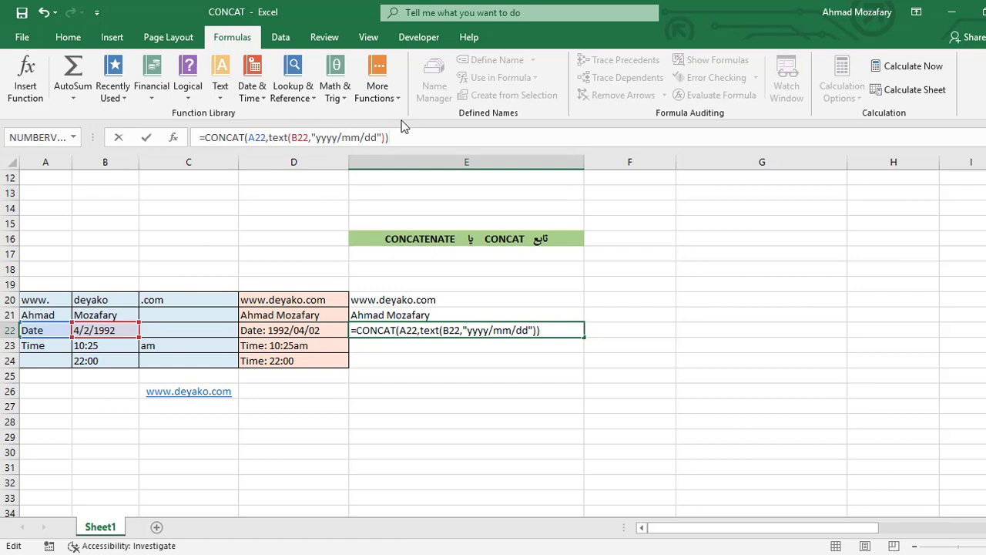
# Insert a ": " separator before the TEXT date so E22 reads Date: 1992/04/02.
pyautogui.press('Return')
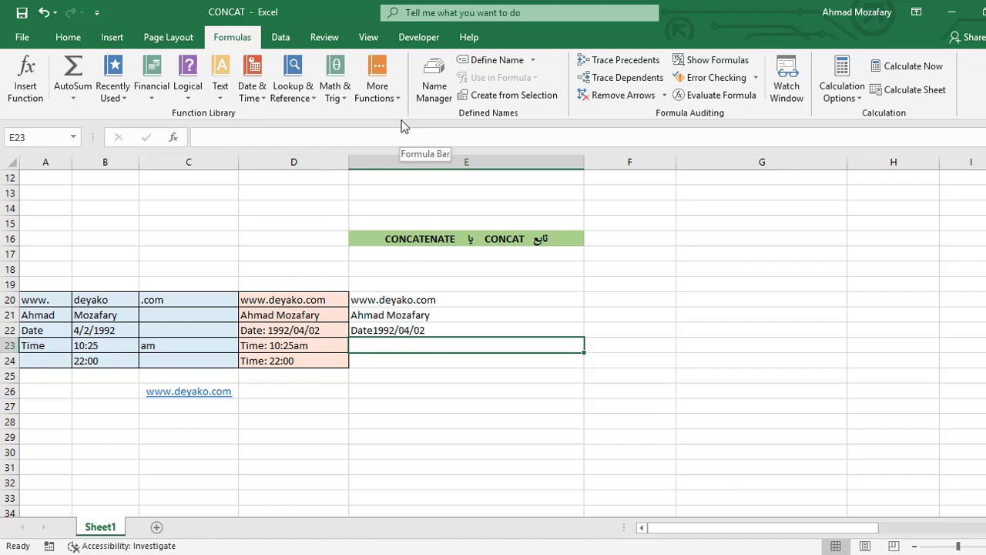
pyautogui.click(443, 331)
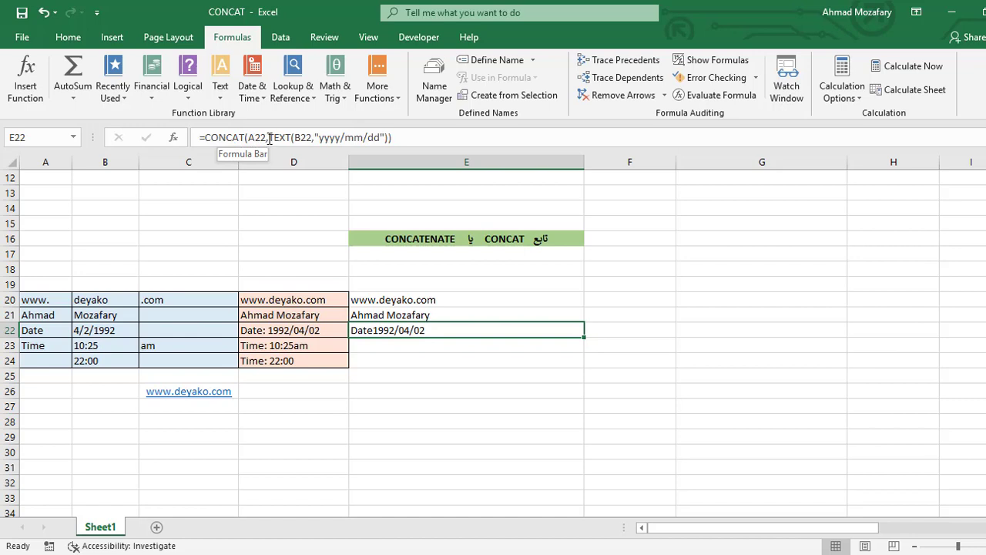
pyautogui.click(269, 137)
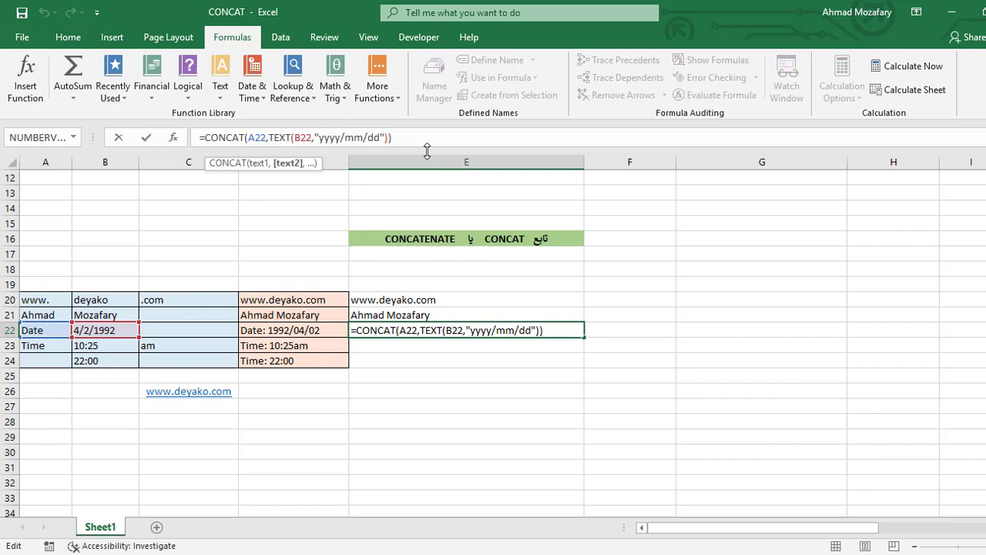
pyautogui.write('"')
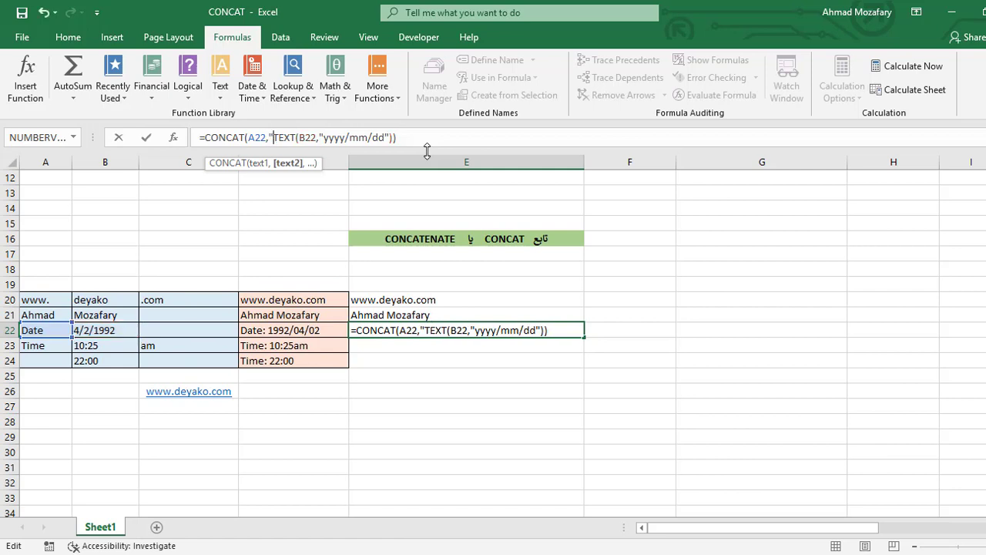
pyautogui.write(':')
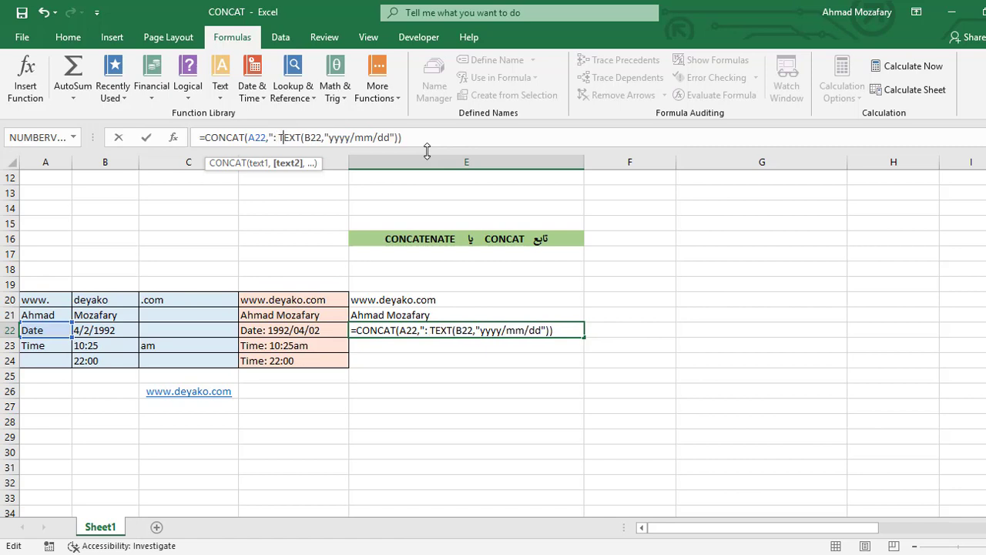
pyautogui.write(' ",')
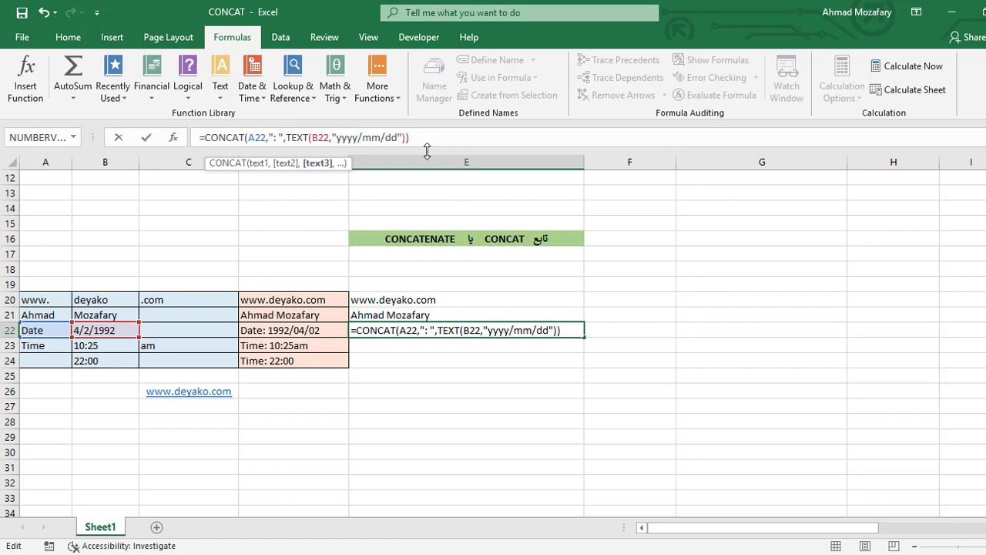
pyautogui.press('Return')
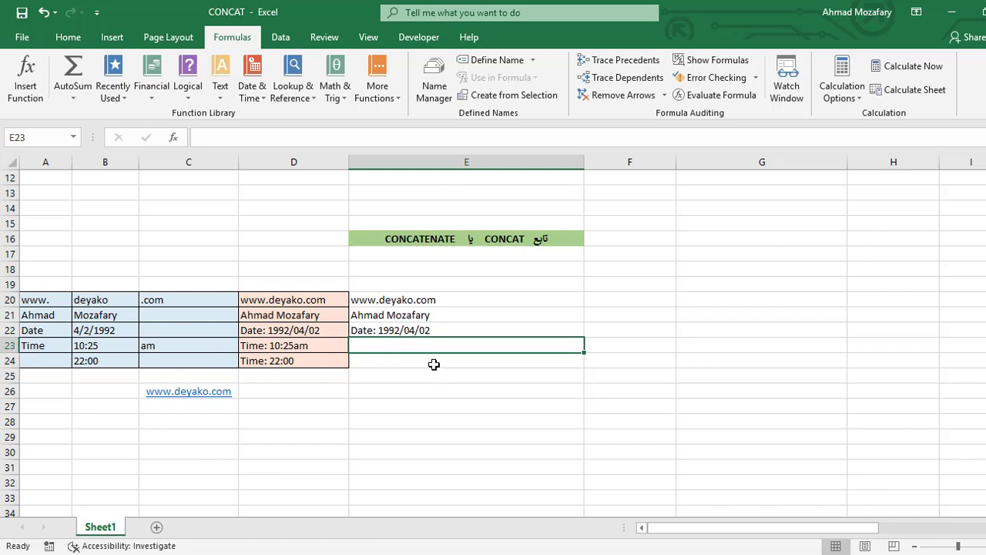
# Enter =CONCAT(A23,B23,C23) in E23, which shows Time0.434027777777778am.
pyautogui.write('=concat')
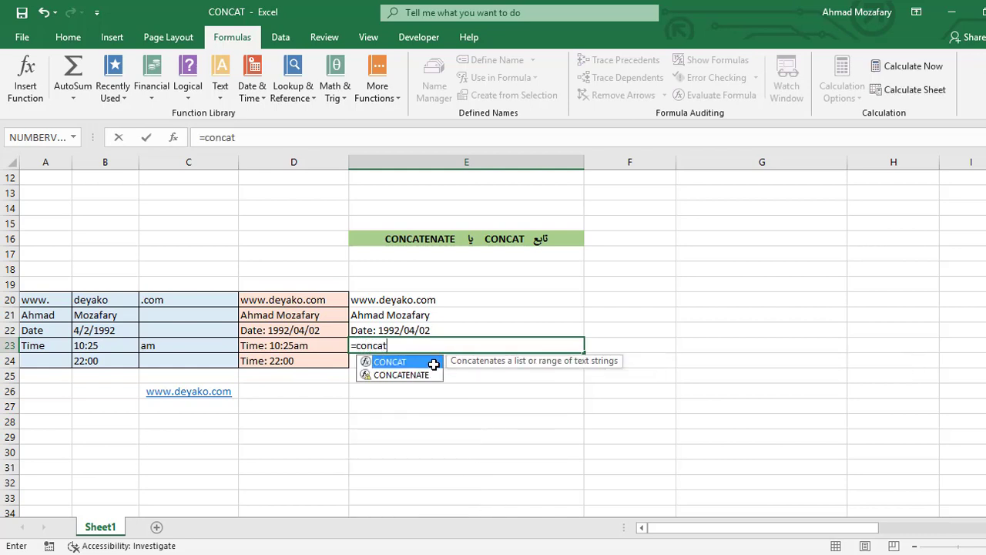
pyautogui.write('(')
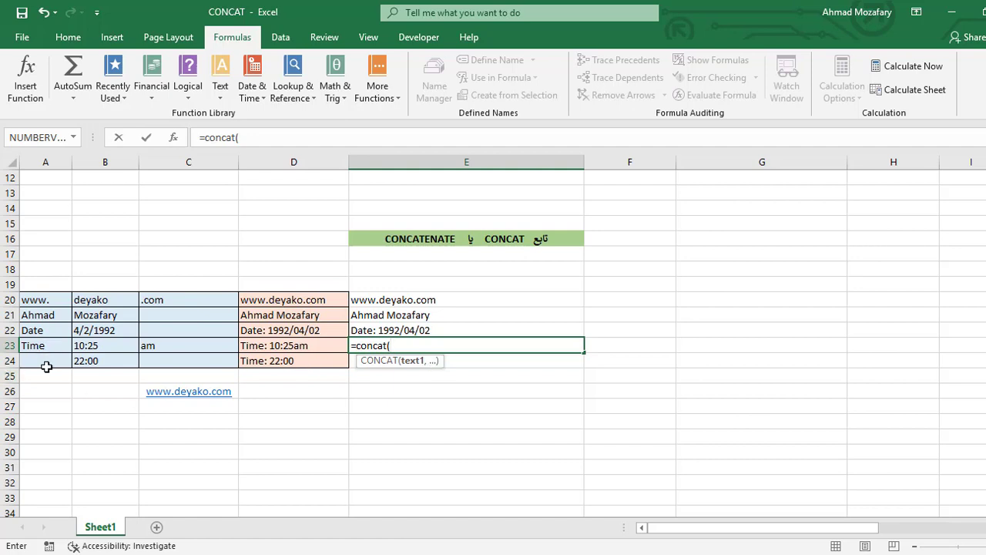
pyautogui.write('a23')
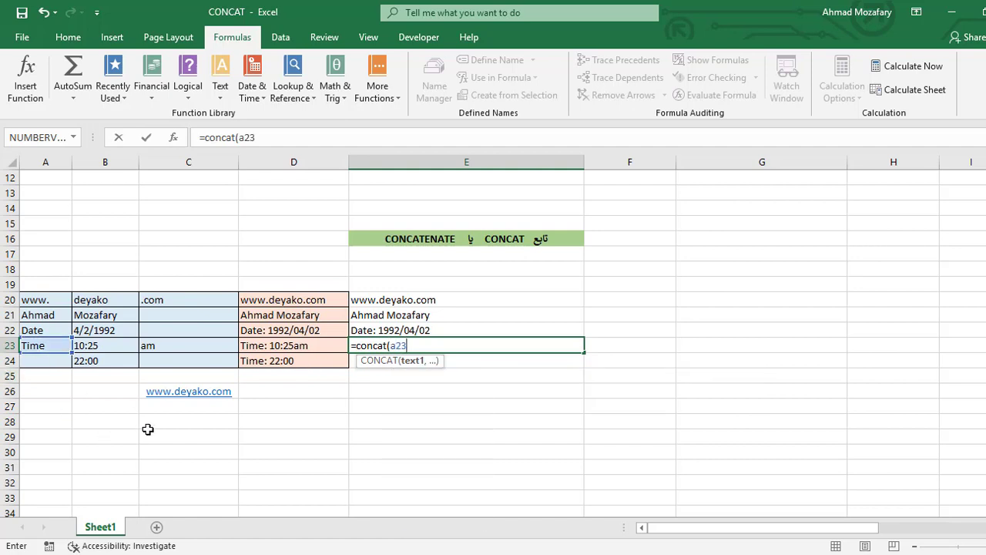
pyautogui.write(',')
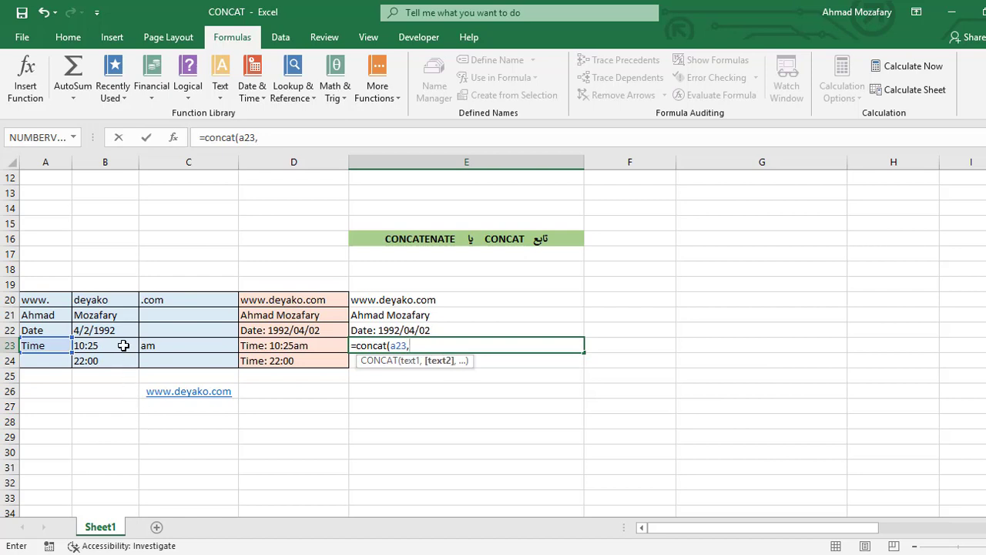
pyautogui.write('b23')
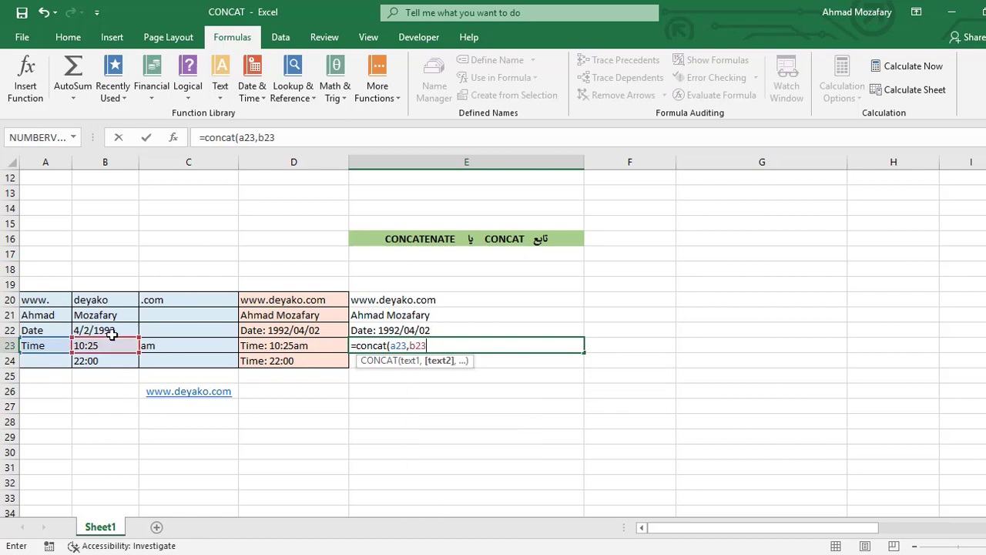
pyautogui.write(',')
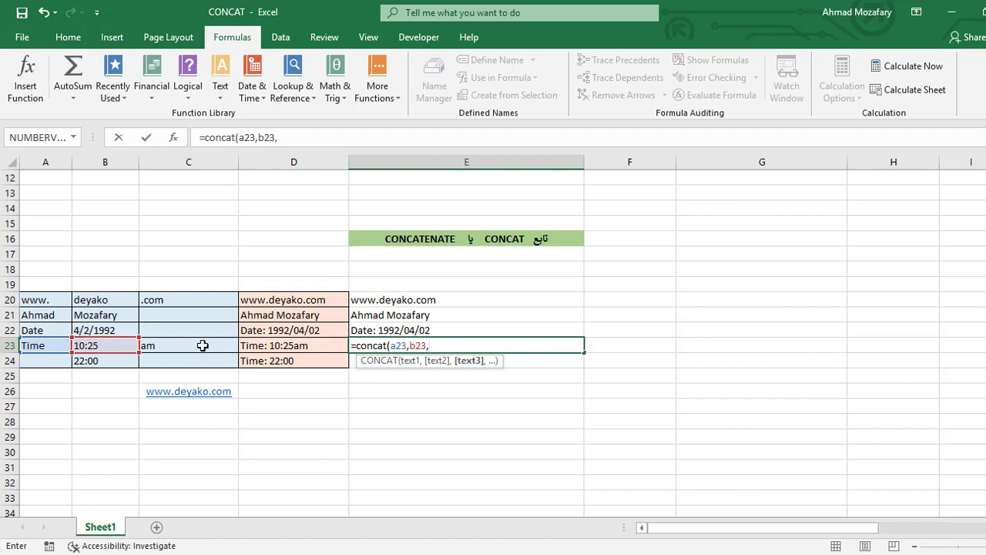
pyautogui.write('c23')
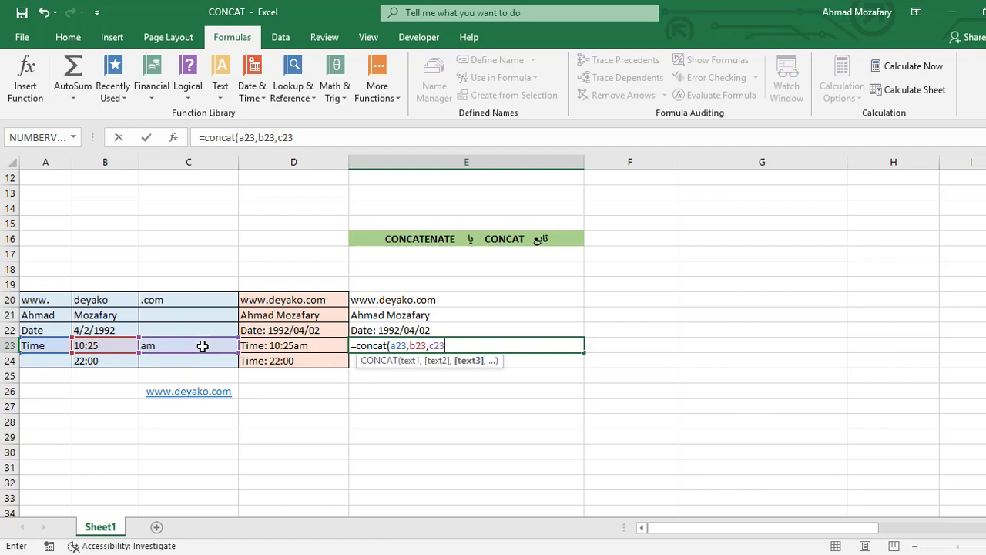
pyautogui.write(')')
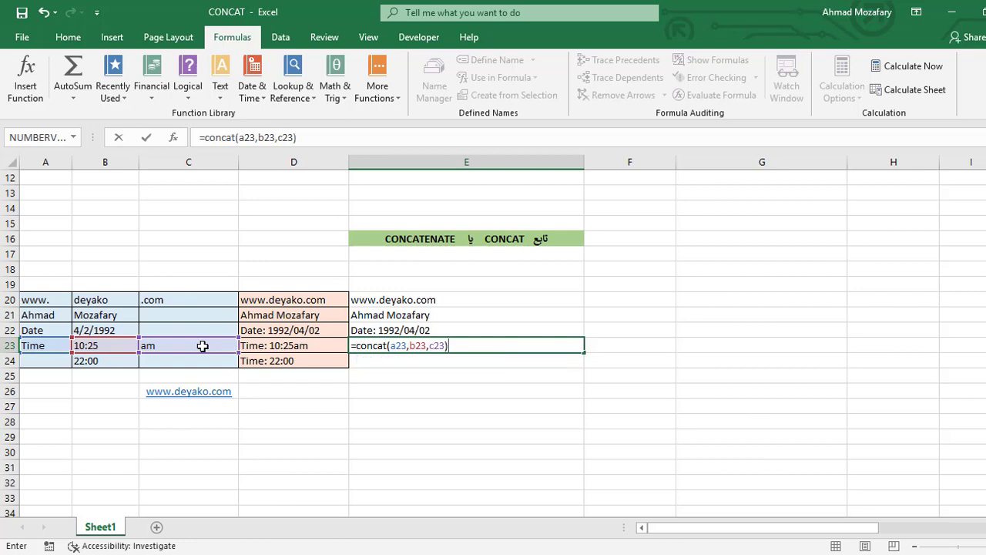
pyautogui.press('Return')
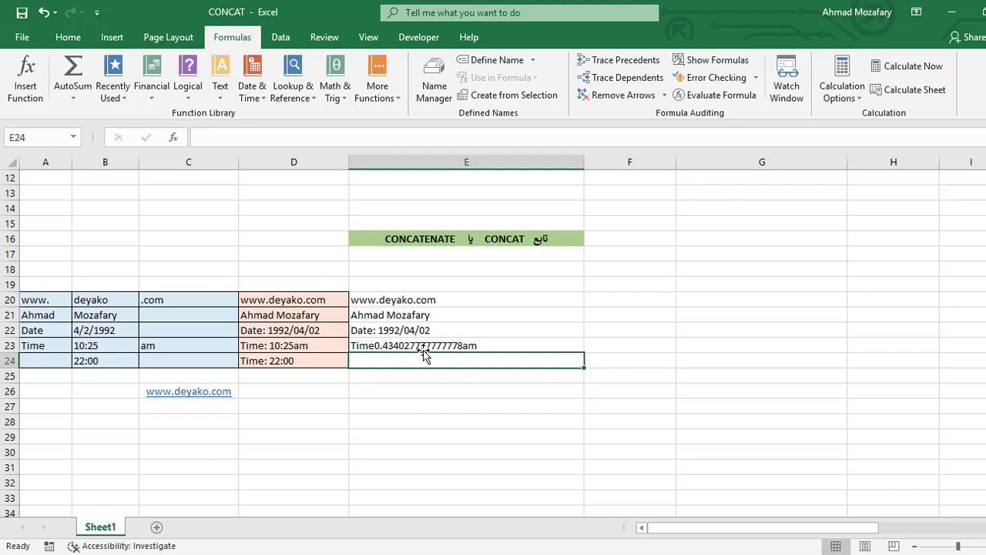
# Check B23's raw time value, then reopen E23's =CONCAT(A23,B23,C23) formula for editing.
pyautogui.click(416, 343)
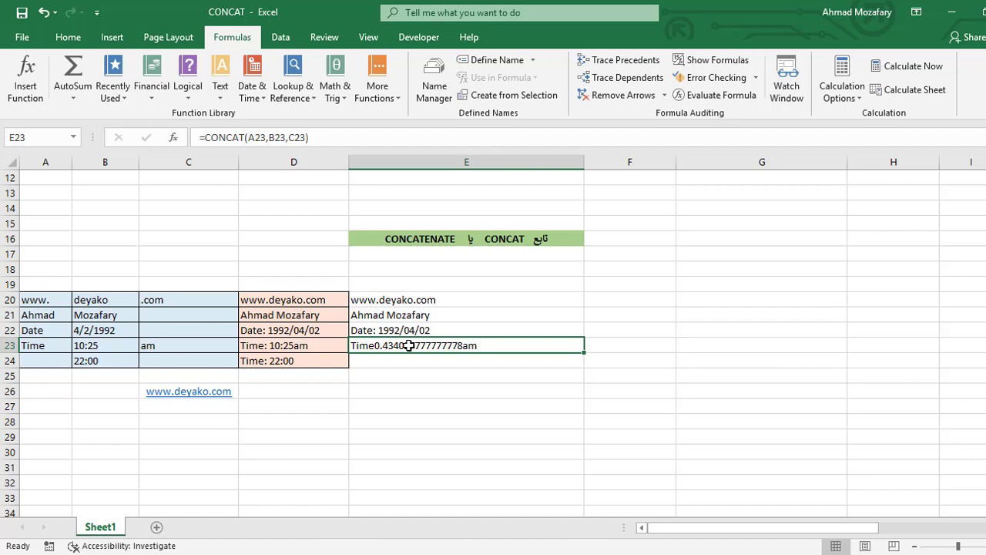
pyautogui.click(114, 347)
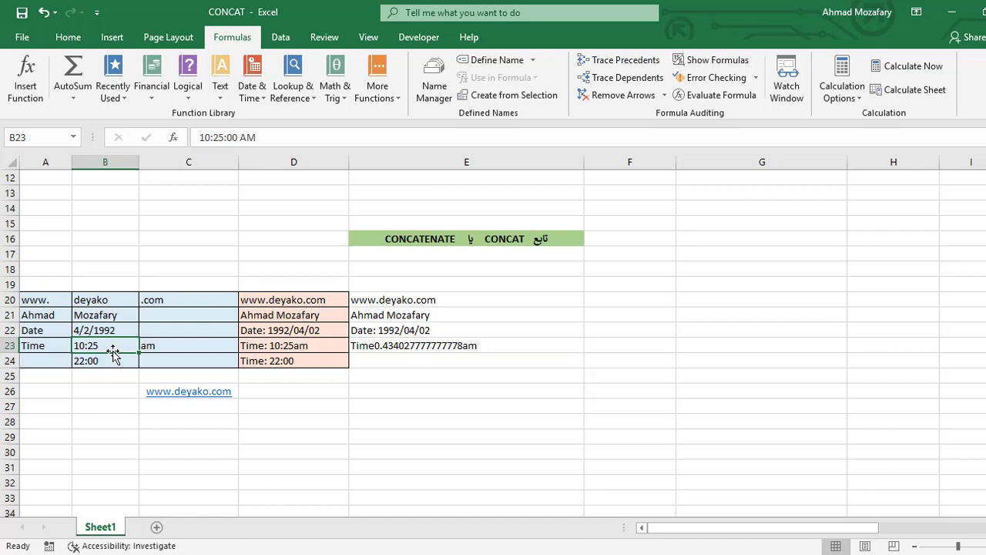
pyautogui.click(407, 346)
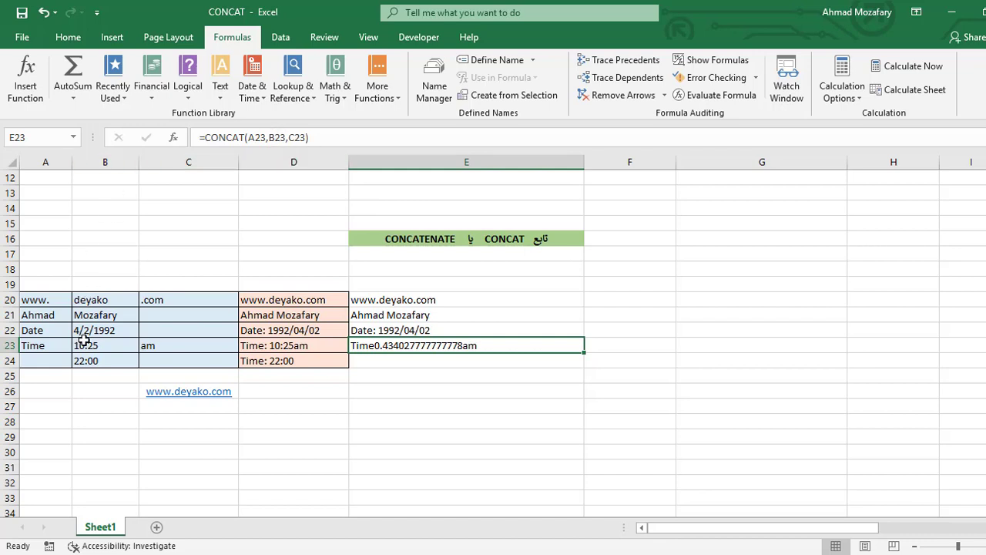
pyautogui.click(274, 138)
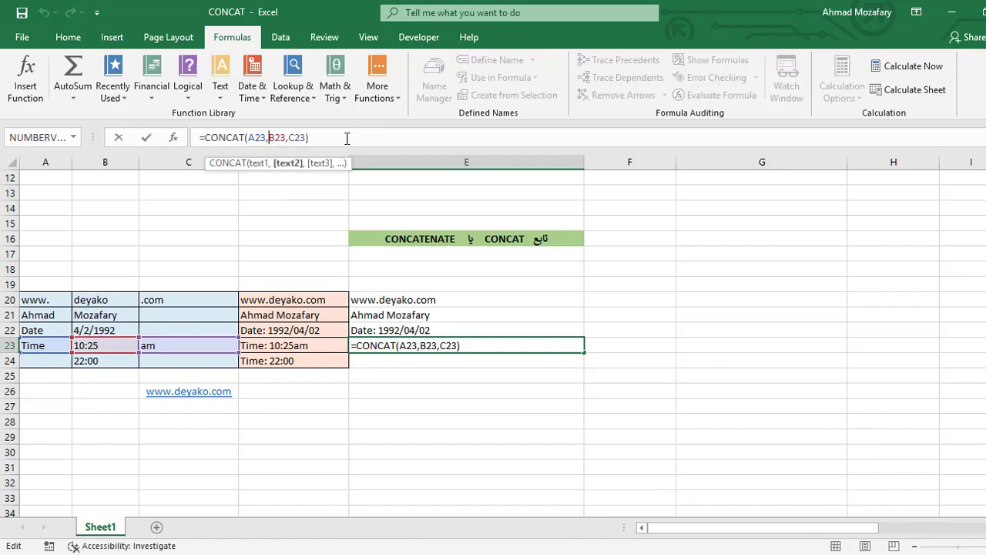
# Wrap B23 as TEXT(B23,"hh:mm") in E23's formula so it shows Time10:25am.
pyautogui.write('text(B23')
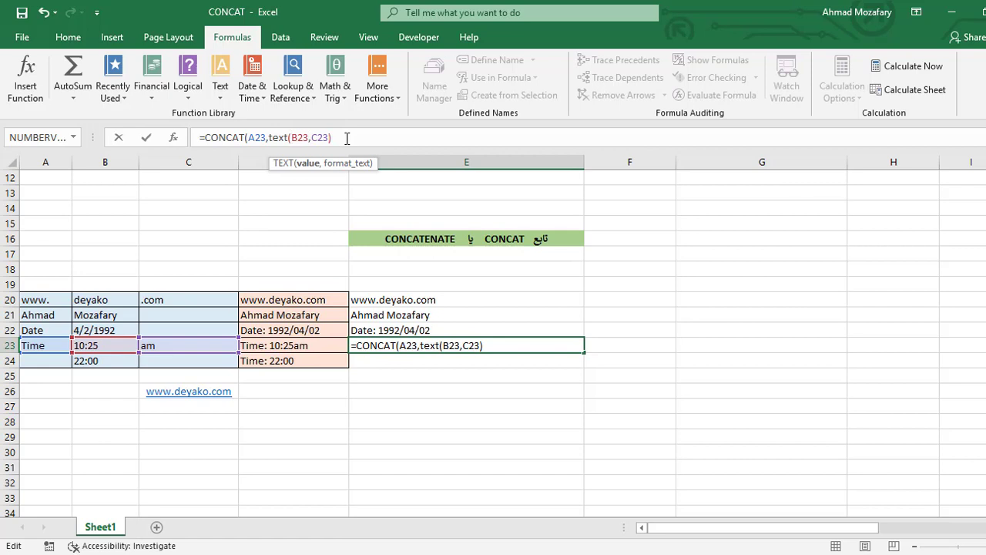
pyautogui.write(',')
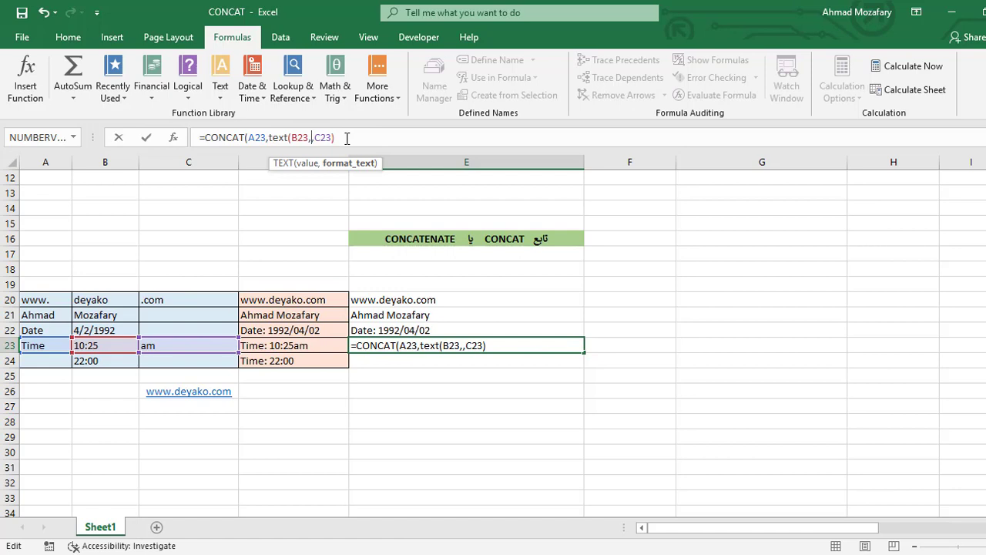
pyautogui.write('"h')
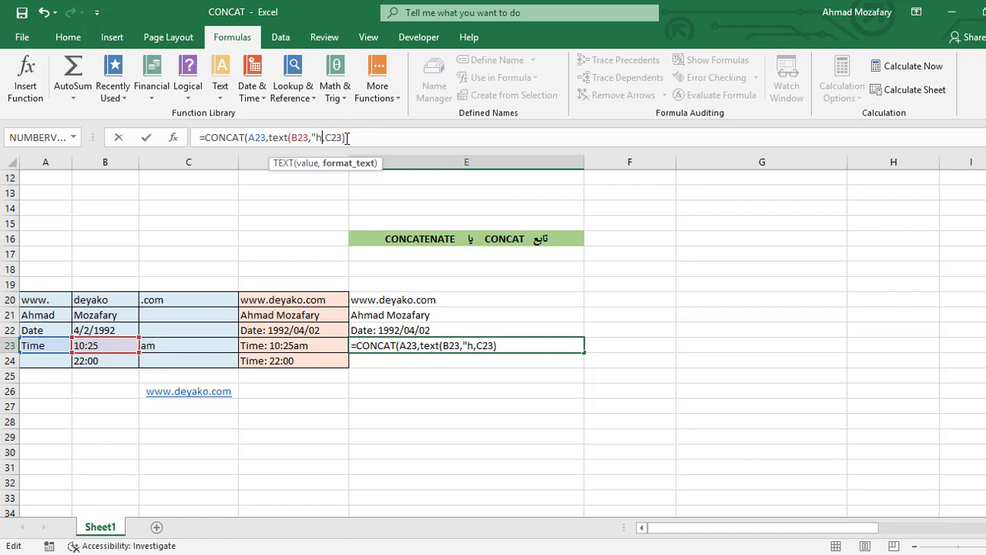
pyautogui.write('h')
pyautogui.write(':')
pyautogui.write('mm')
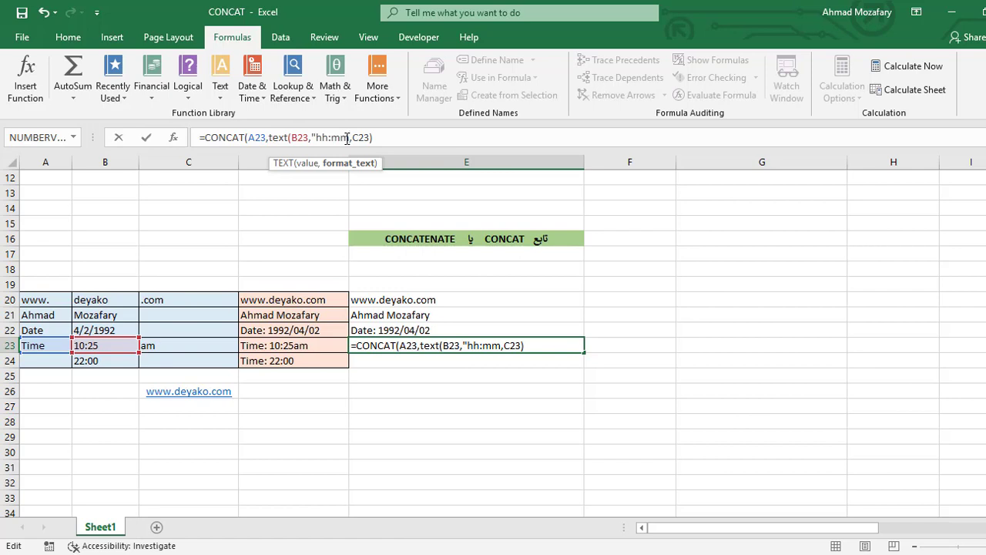
pyautogui.write(':ss')
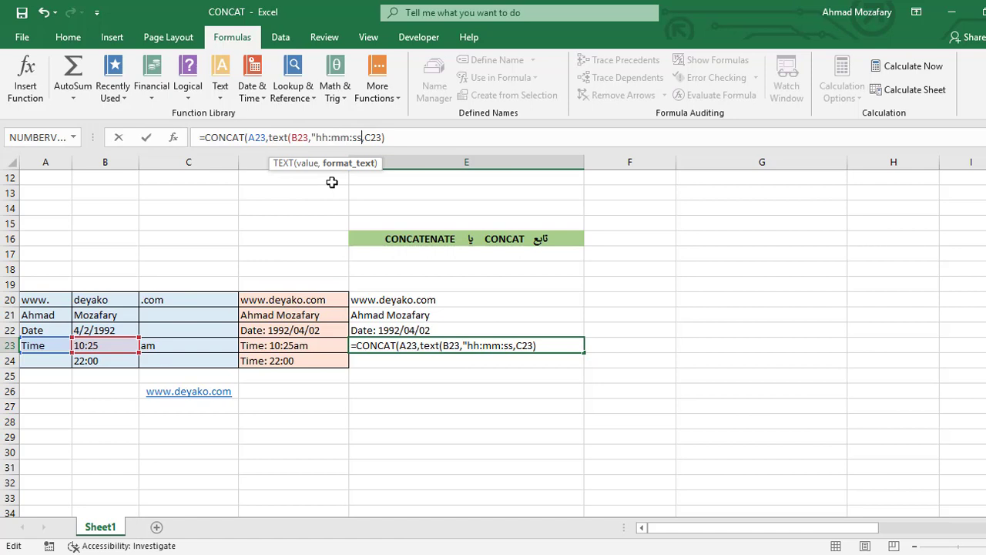
pyautogui.press('BackSpace')
pyautogui.press('BackSpace')
pyautogui.press('BackSpace')
pyautogui.write('"')
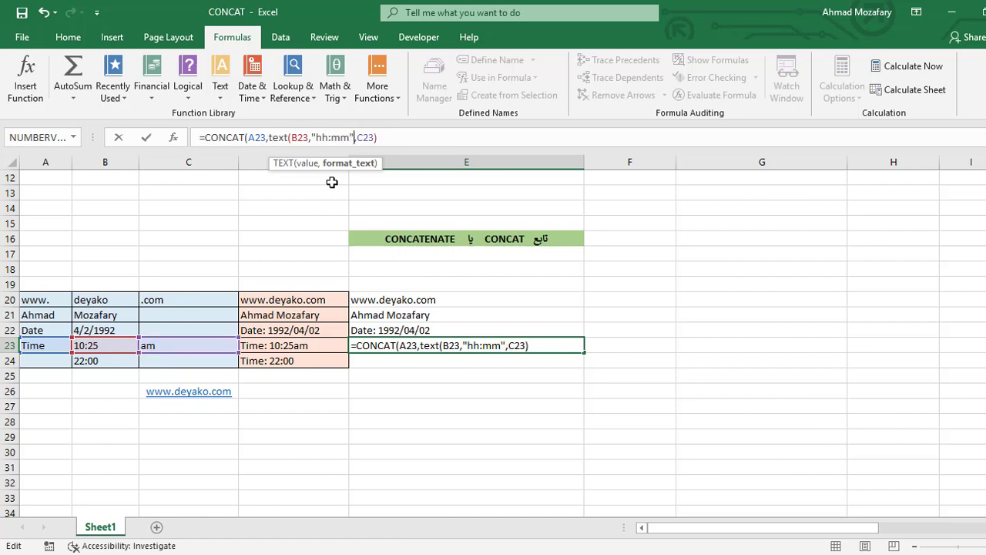
pyautogui.write(')')
pyautogui.hotkey('ctrl', 'Return')
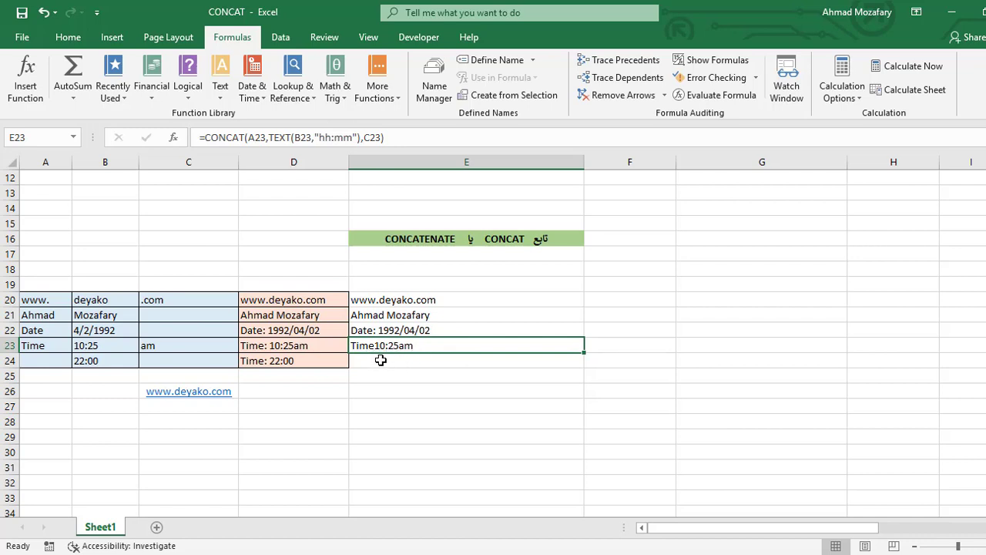
# Add a ": " argument after A23 in E23's formula so it reads Time: 10:25am.
pyautogui.click(268, 137)
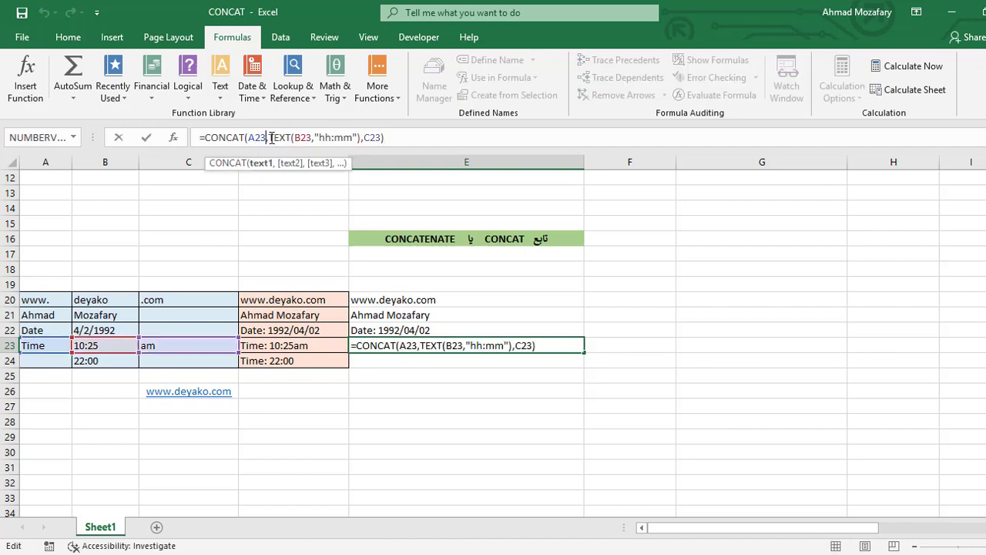
pyautogui.click(270, 137)
pyautogui.write('"')
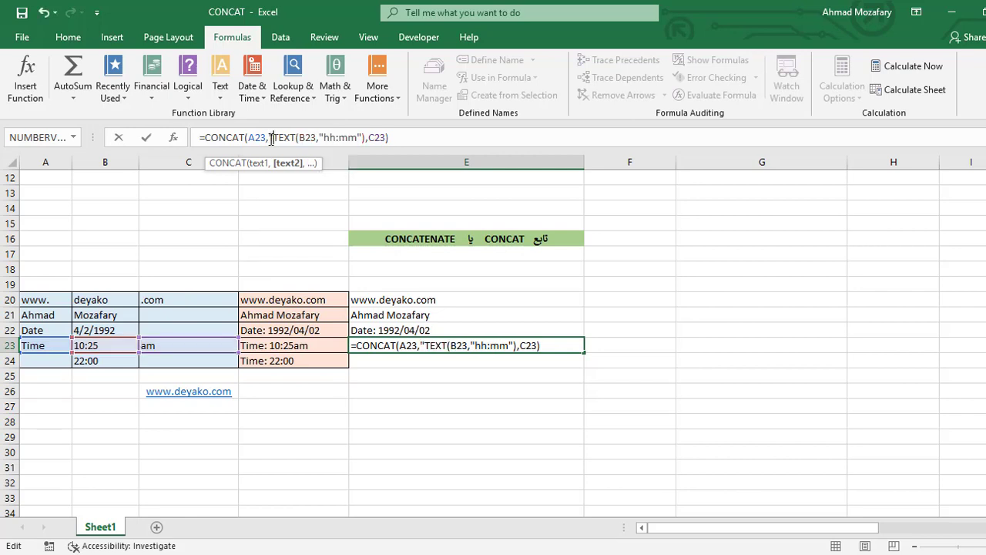
pyautogui.write(':')
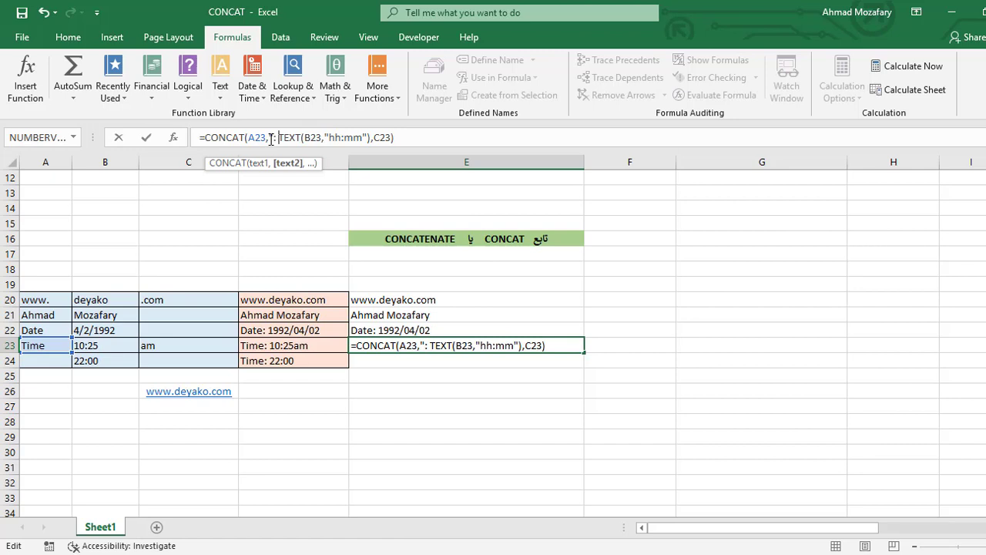
pyautogui.write(' ",')
pyautogui.press('Return')
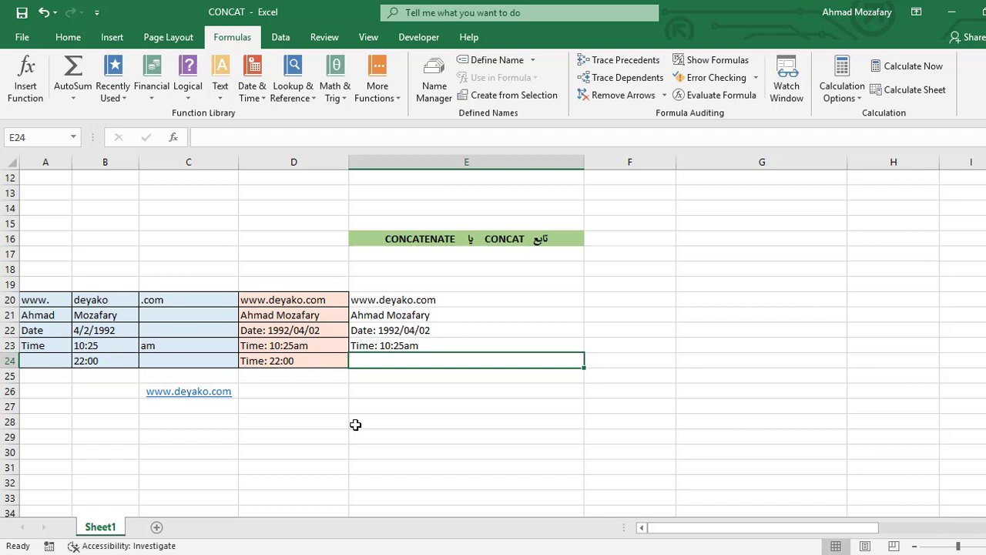
# Put =CONCAT("Time: ",TEXT(B24,"hh:mm:ss")) in E24, showing Time: 22:00:00, and compare it with D24.
pyautogui.write('=con')
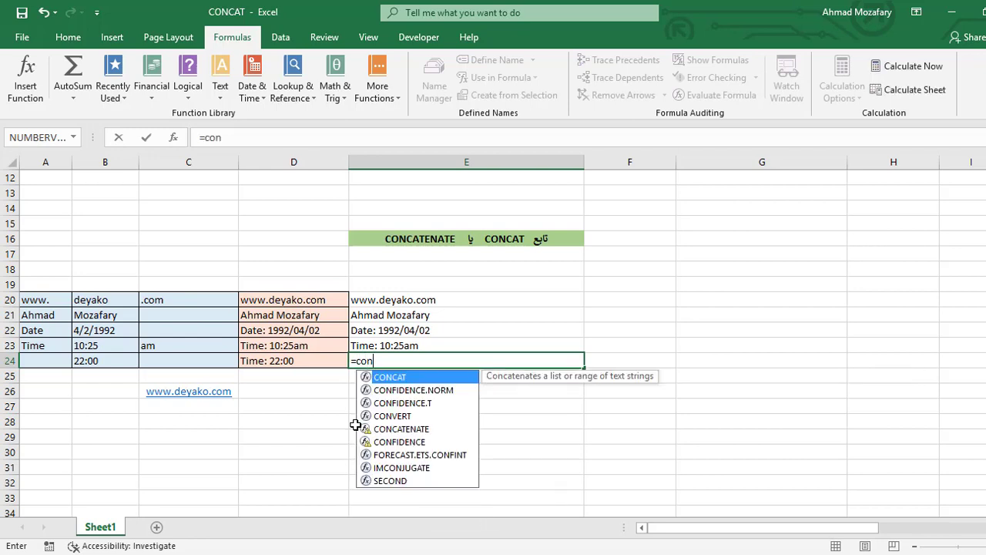
pyautogui.write('cat(')
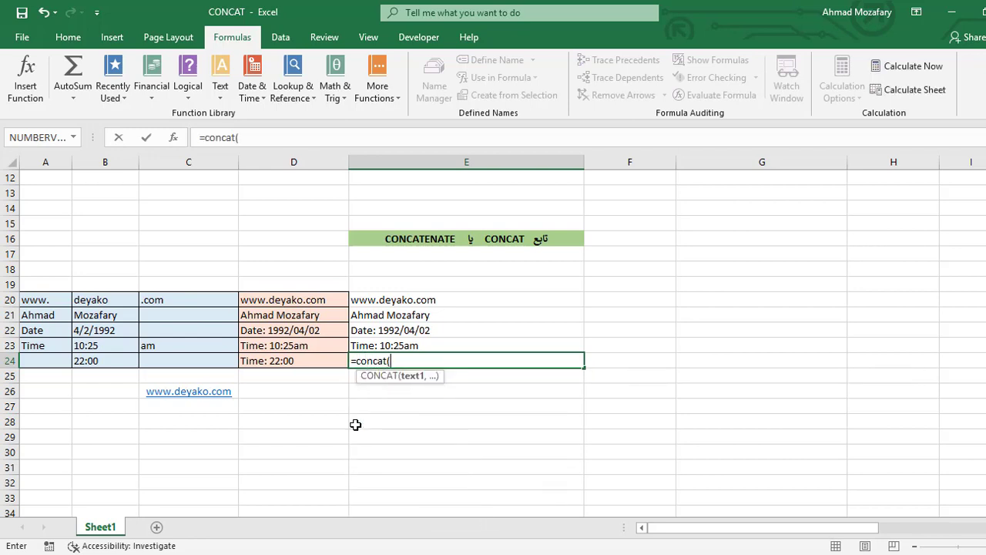
pyautogui.write('"Time')
pyautogui.write(':')
pyautogui.write(' "')
pyautogui.write(',')
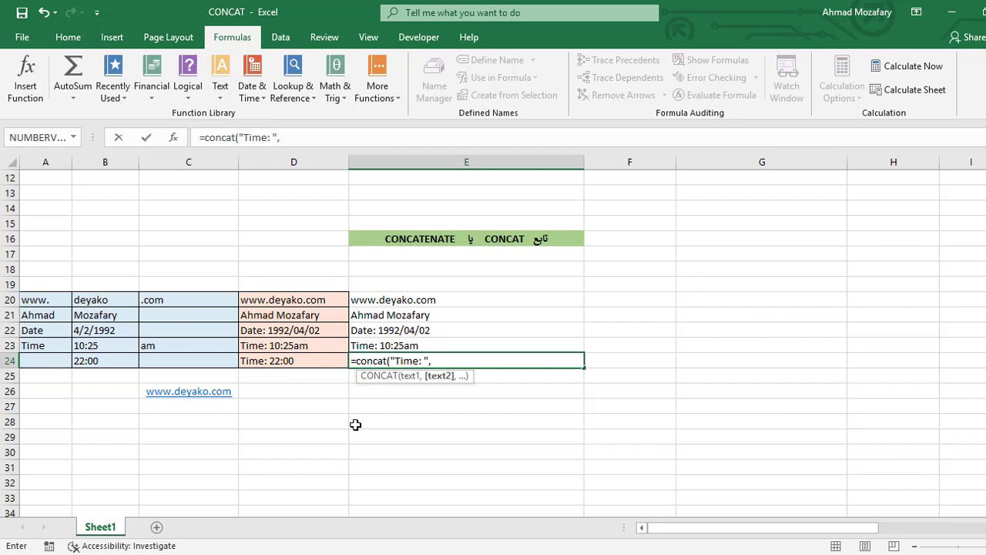
pyautogui.write('b24')
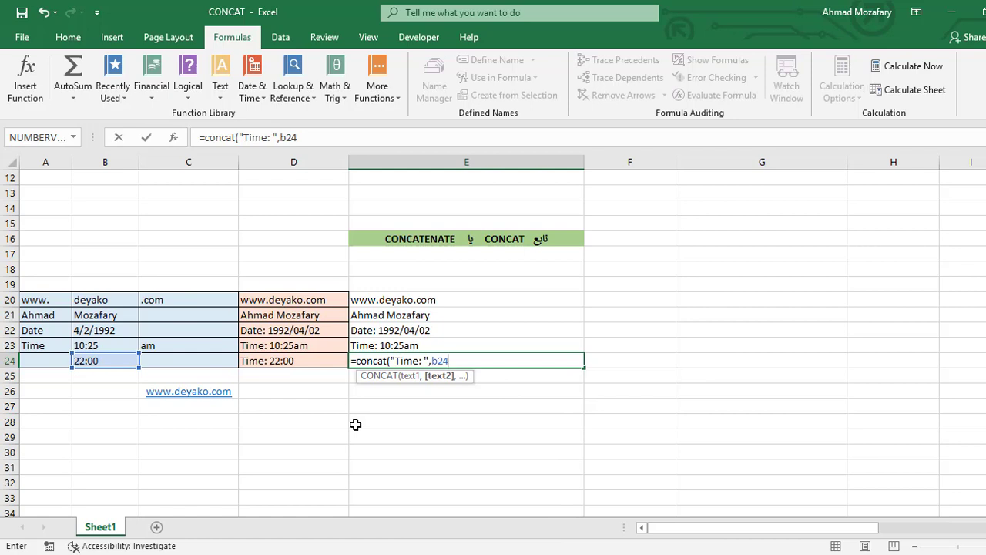
pyautogui.press('BackSpace')
pyautogui.press('BackSpace')
pyautogui.press('BackSpace')
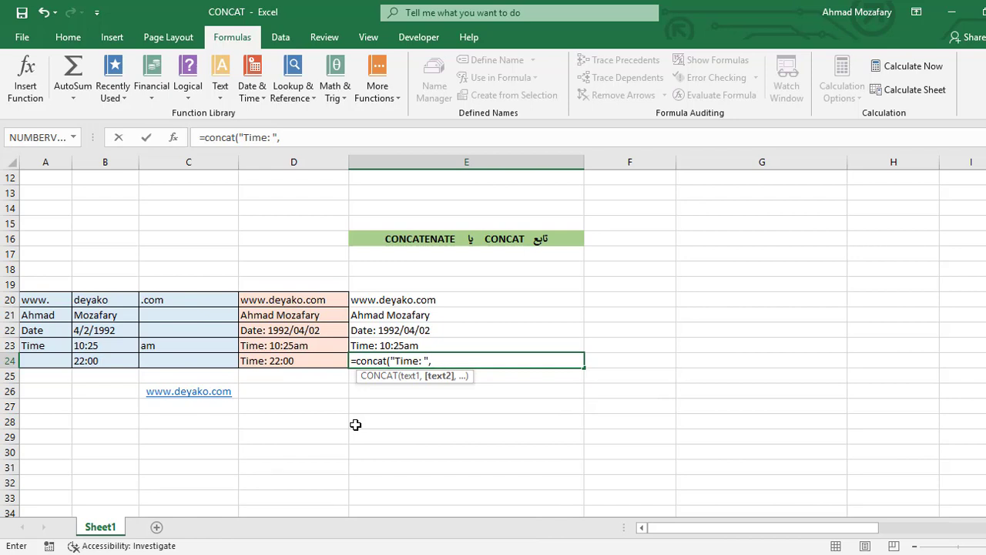
pyautogui.write('text(')
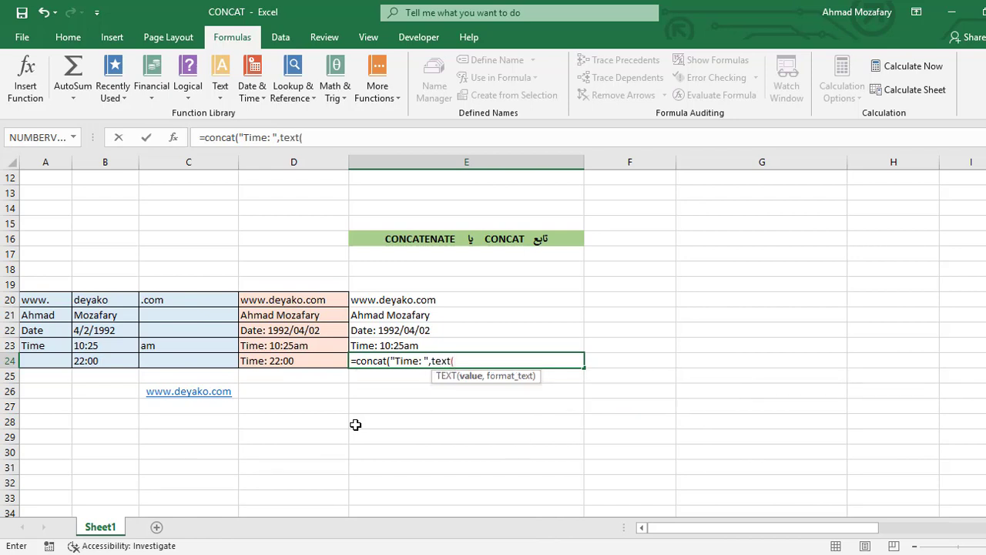
pyautogui.write('b2')
pyautogui.write('4,')
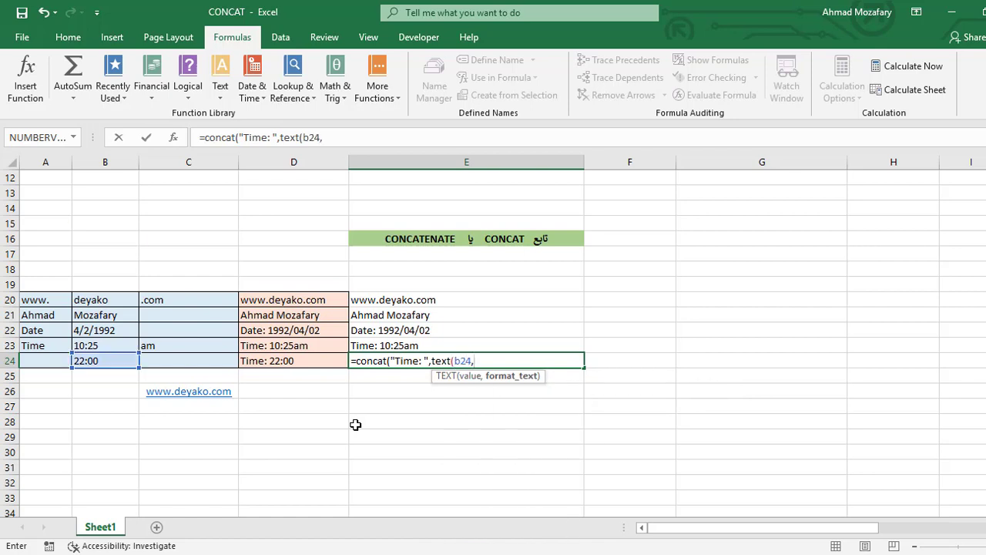
pyautogui.write('"')
pyautogui.write('hh:')
pyautogui.write('mm')
pyautogui.write(':ss')
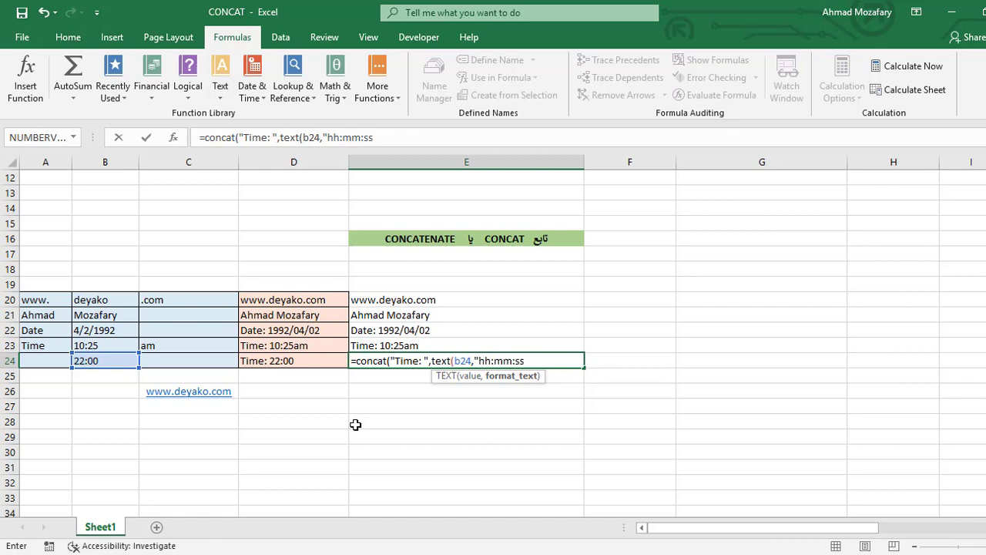
pyautogui.write('"')
pyautogui.write(')')
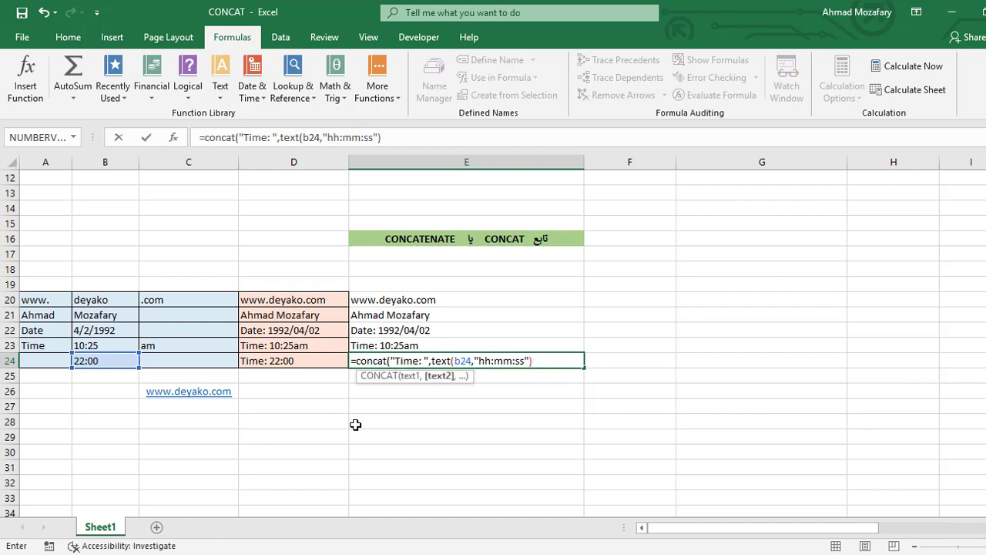
pyautogui.write(')')
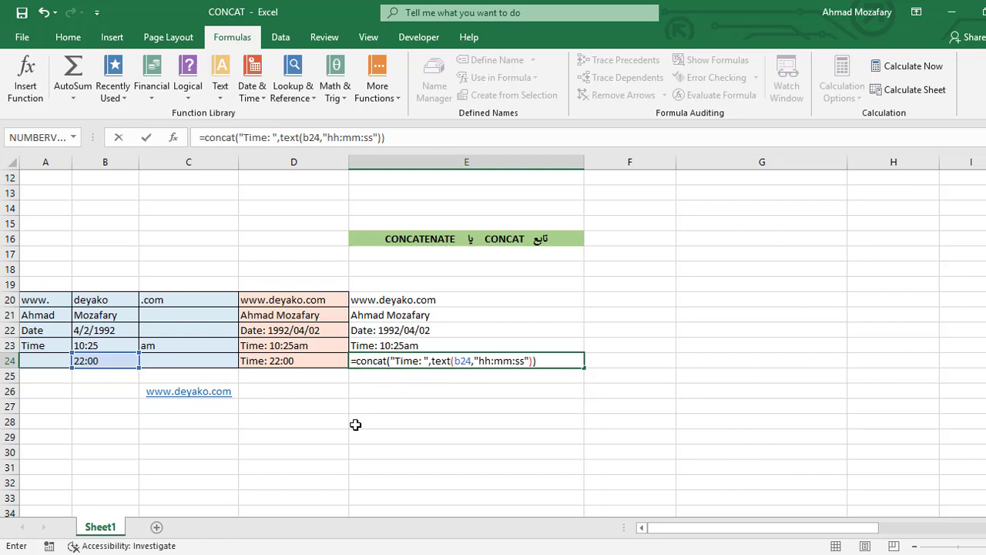
pyautogui.press('Return')
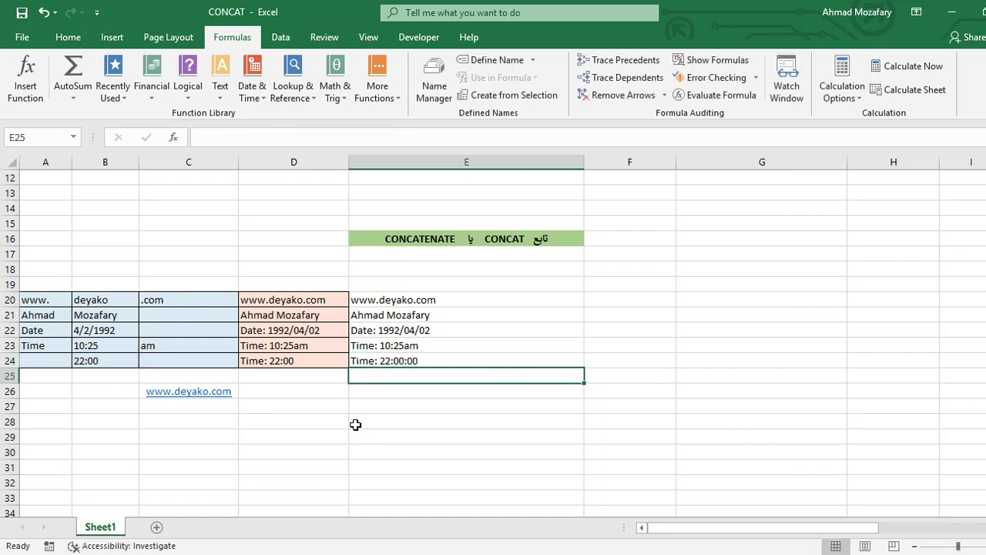
pyautogui.click(326, 360)
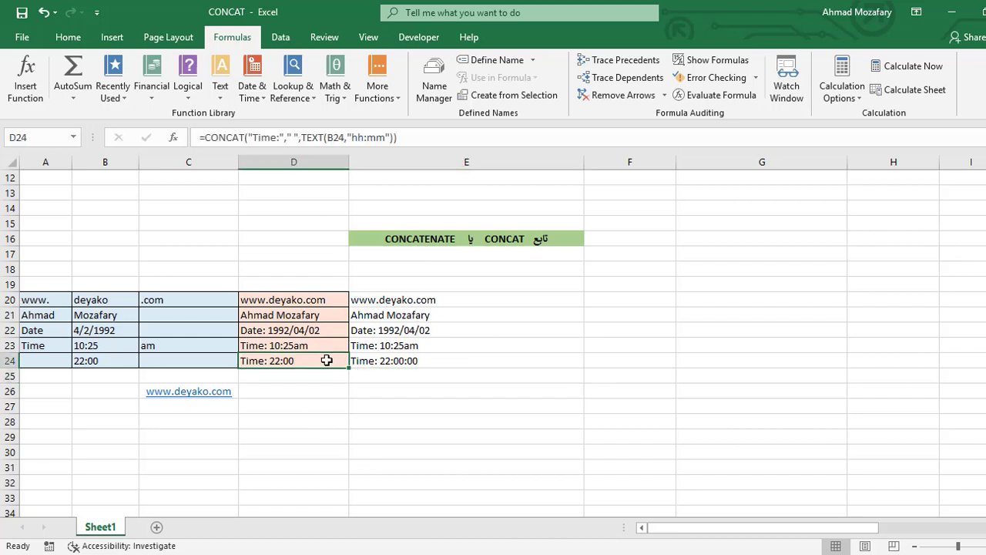
pyautogui.click(434, 364)
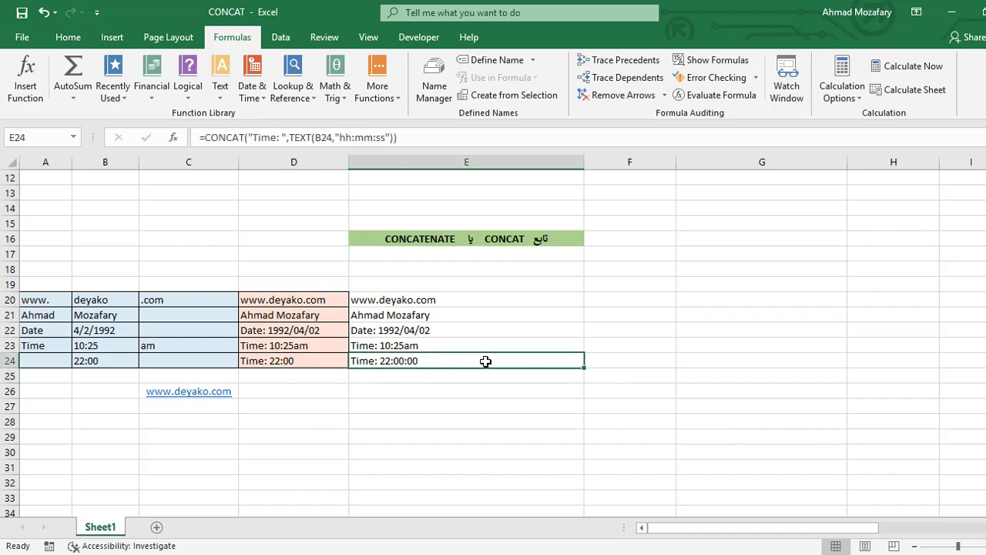